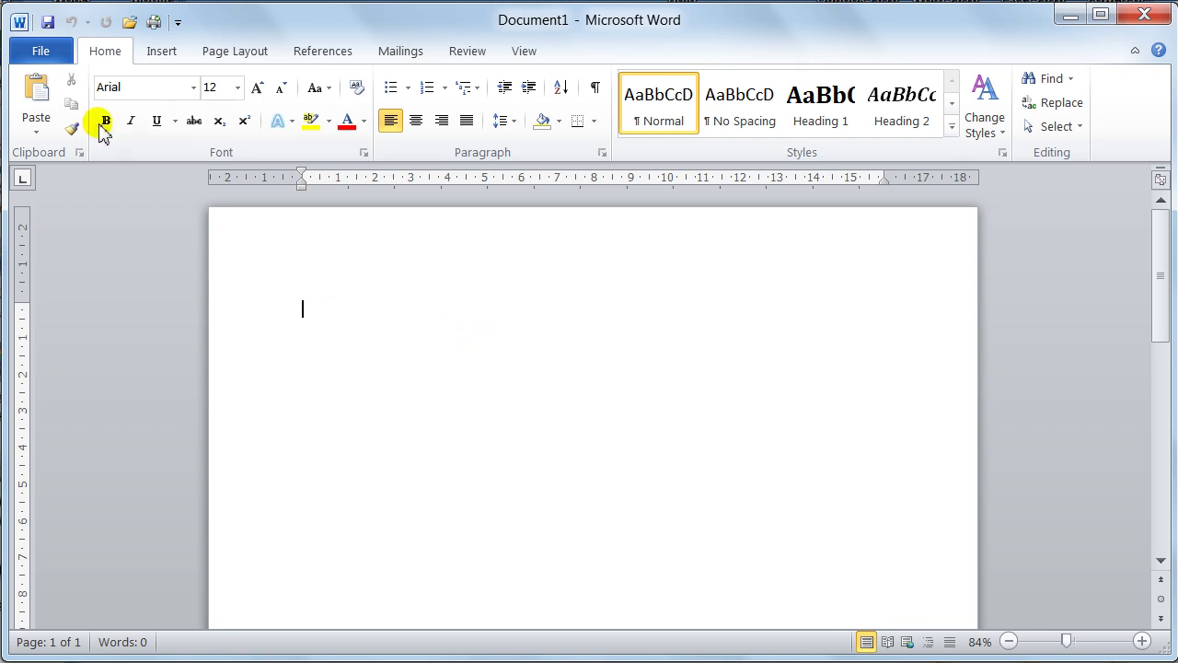
# Step: Close the empty document while keeping Word running, and create a new blank document
pyautogui.click(43, 51)
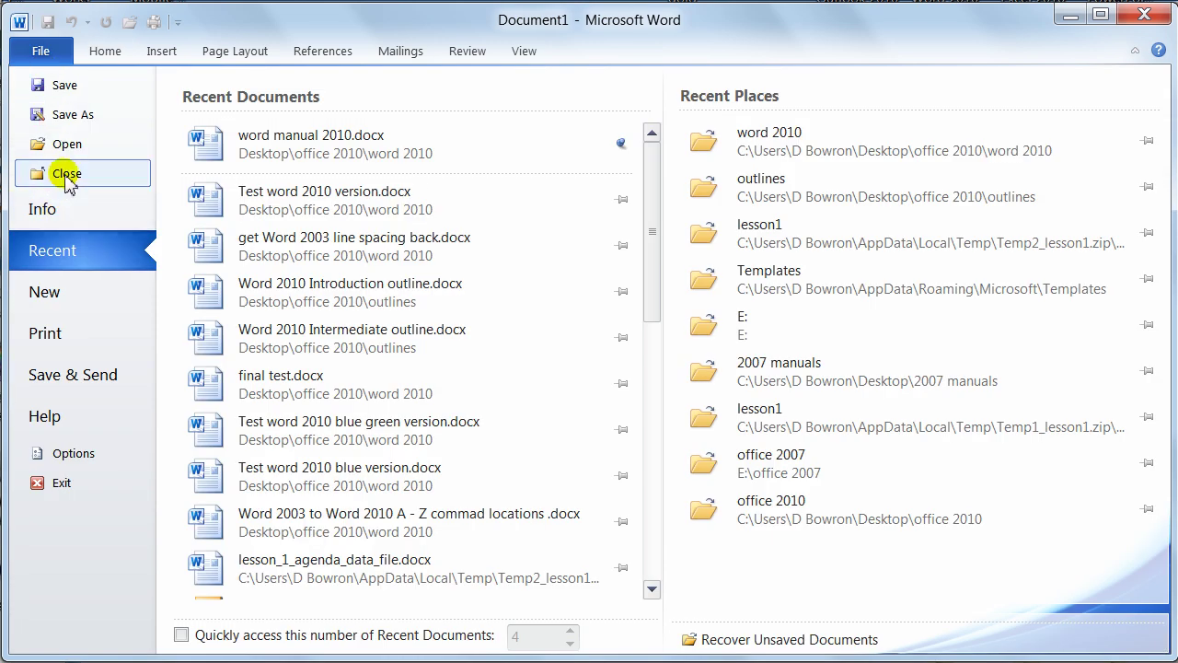
pyautogui.click(96, 53)
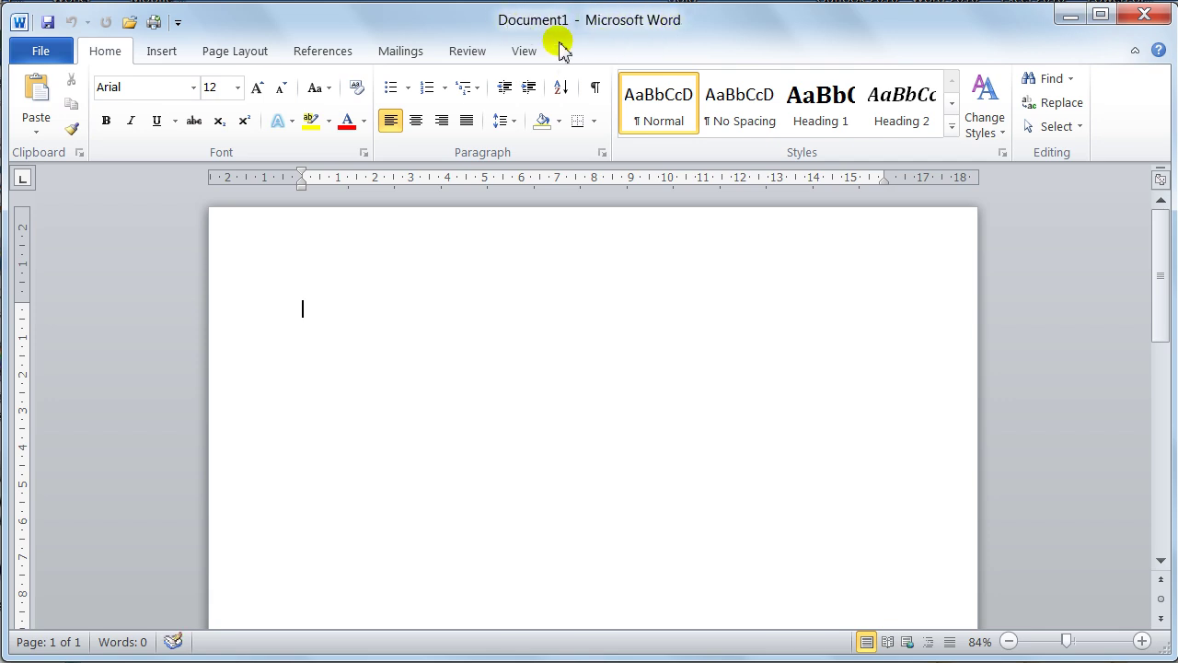
pyautogui.hotkey('ctrl', 'w')
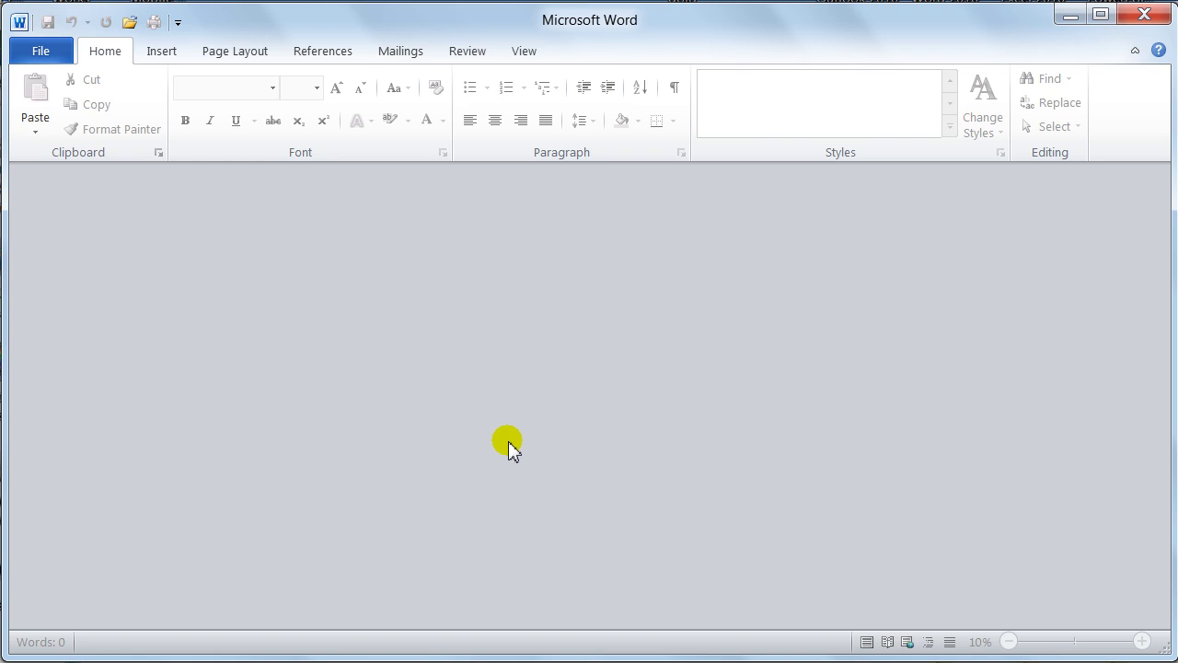
pyautogui.hotkey('ctrl', 'n')
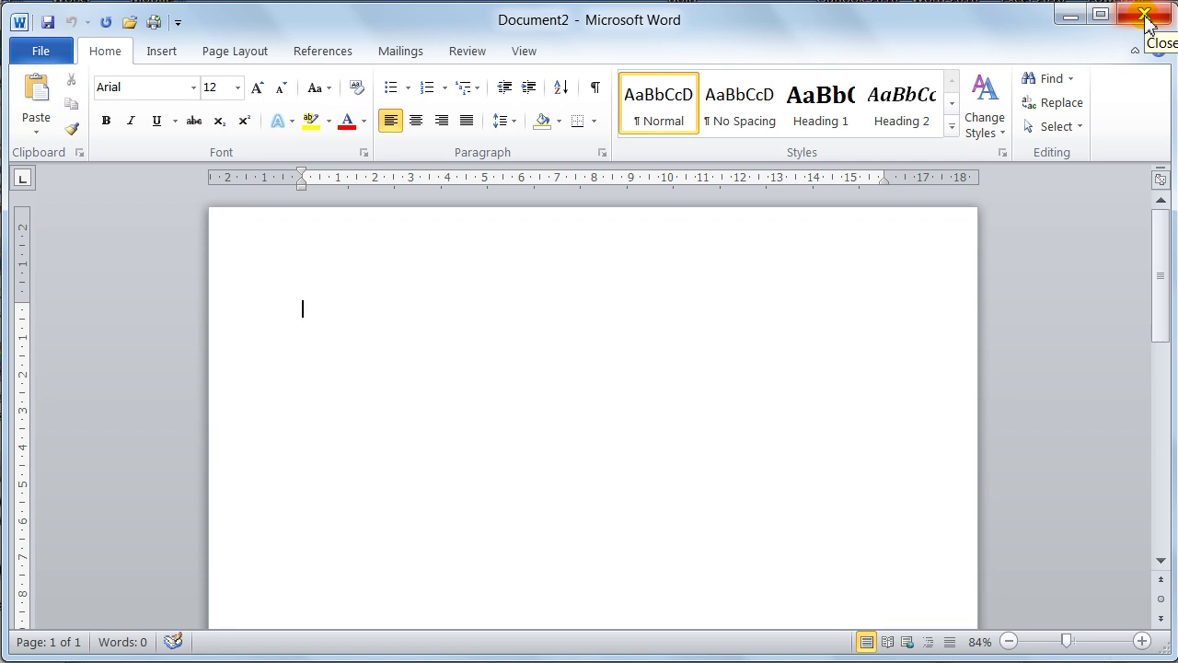
# Step: Enter the sample text "fhyertyety" in the document and exit Word without saving the changes
pyautogui.write('fhyertyety')
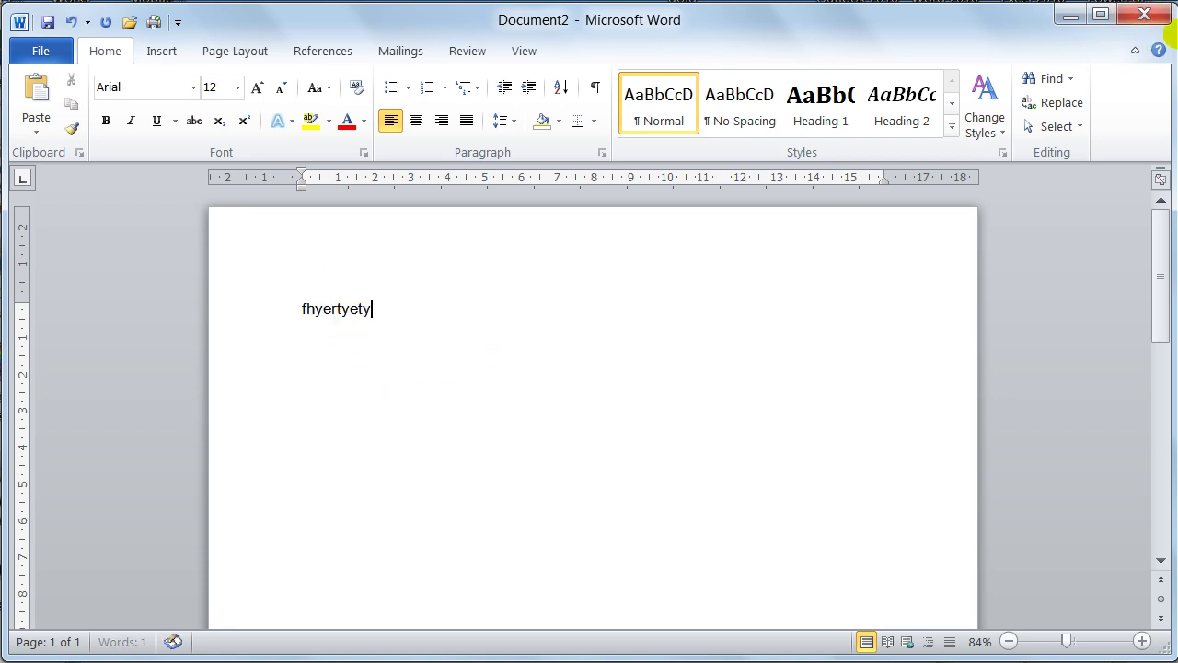
pyautogui.click(1146, 16)
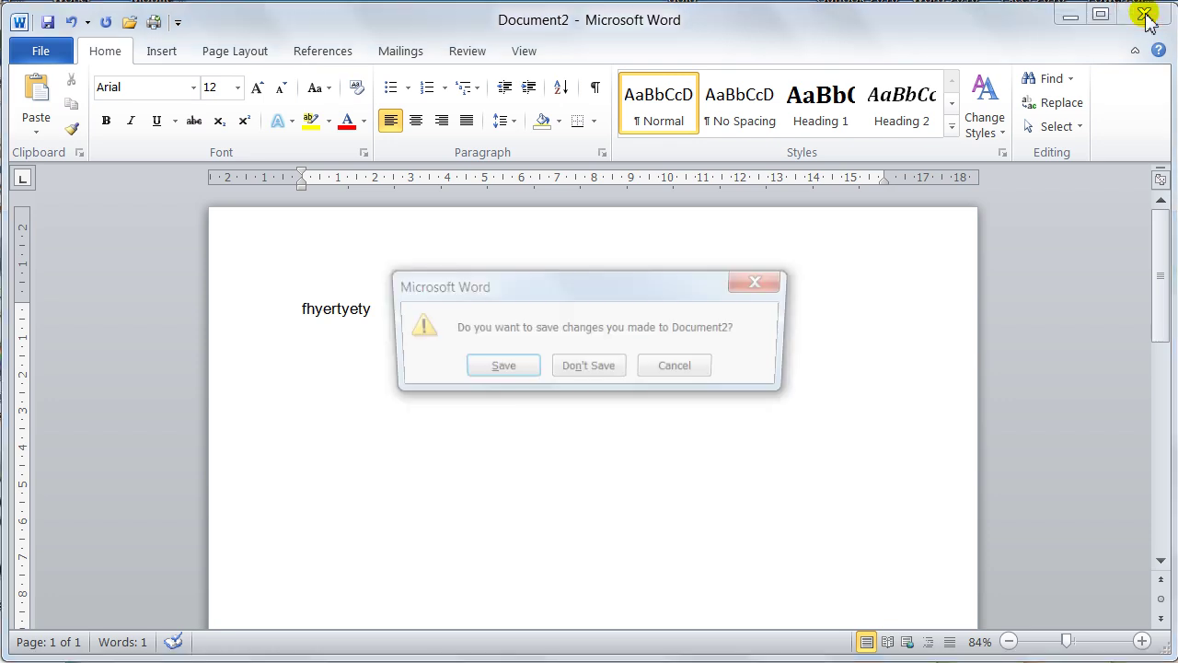
pyautogui.click(589, 368)
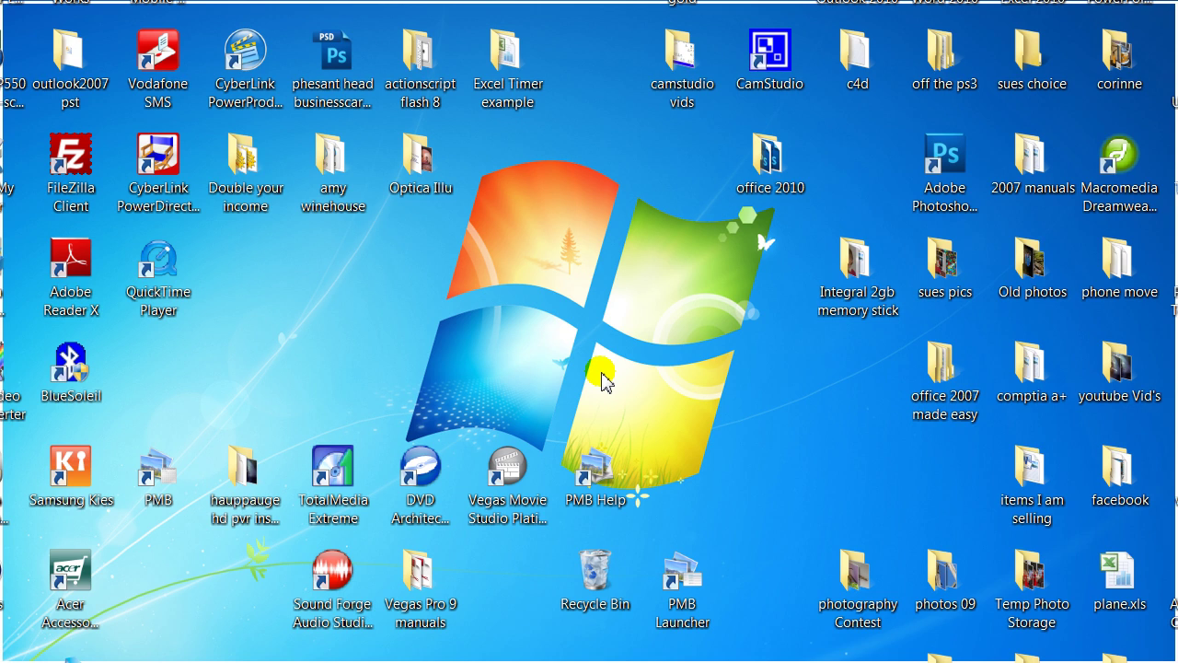
# Step: Start Word 2010 again from the desktop and close its empty startup document without exiting the program
pyautogui.doubleClick(943, 2)
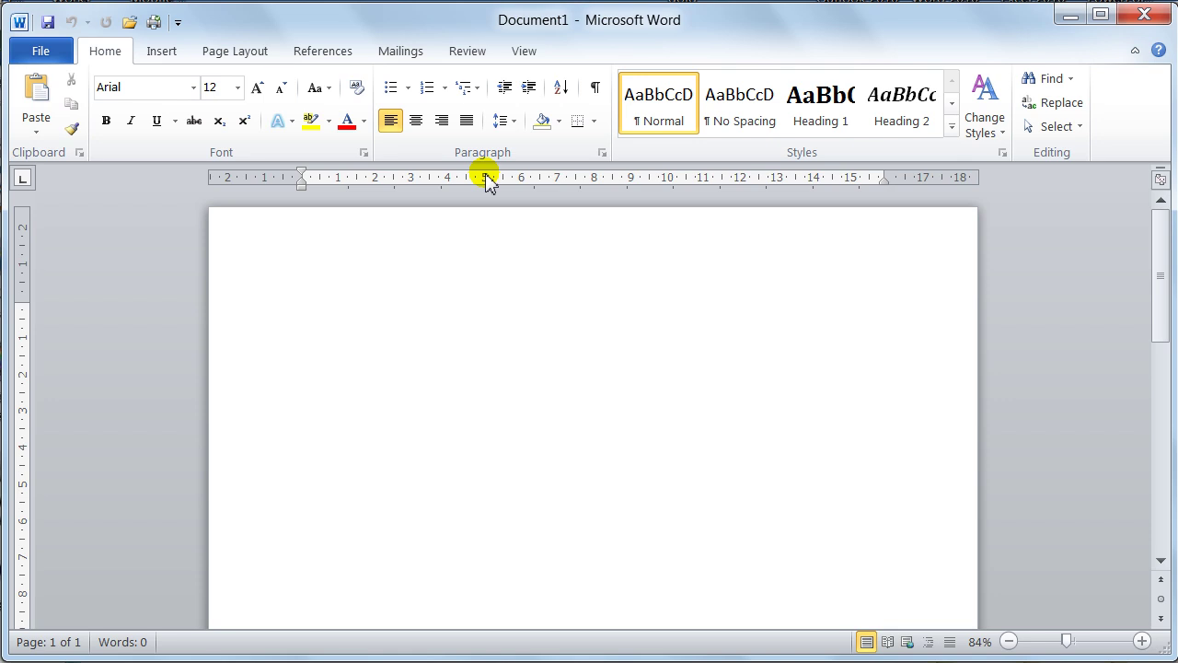
pyautogui.hotkey('ctrl', 'w')
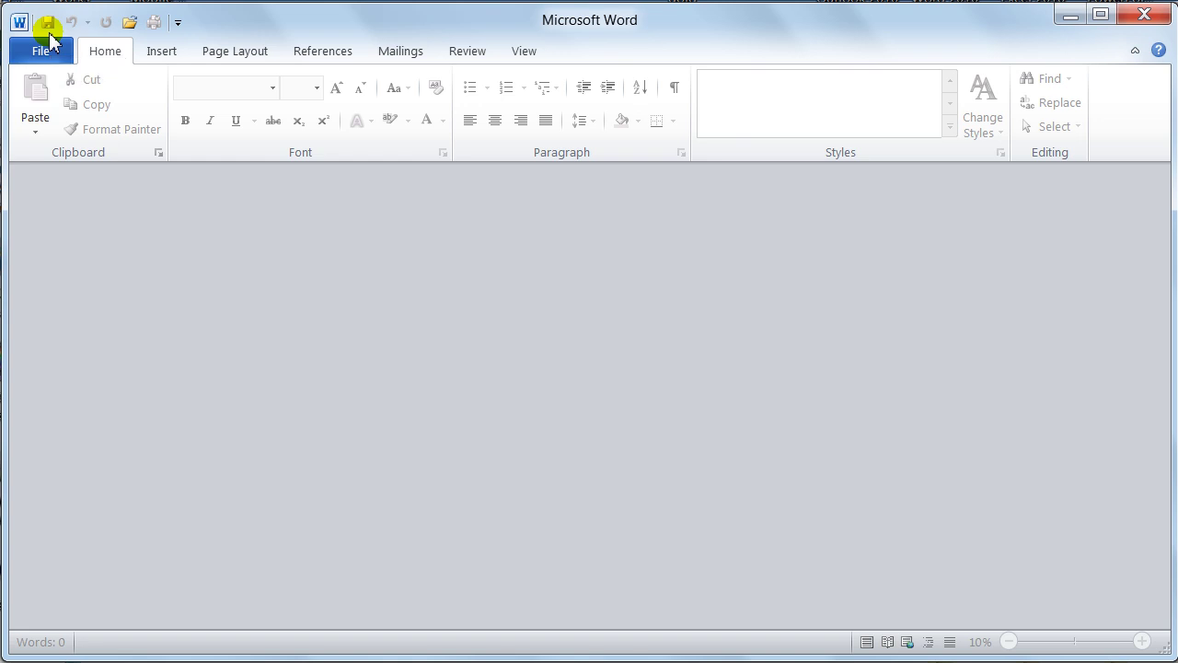
# Step: Create another blank document and close it again, keeping the program window open
pyautogui.hotkey('ctrl', 'n')
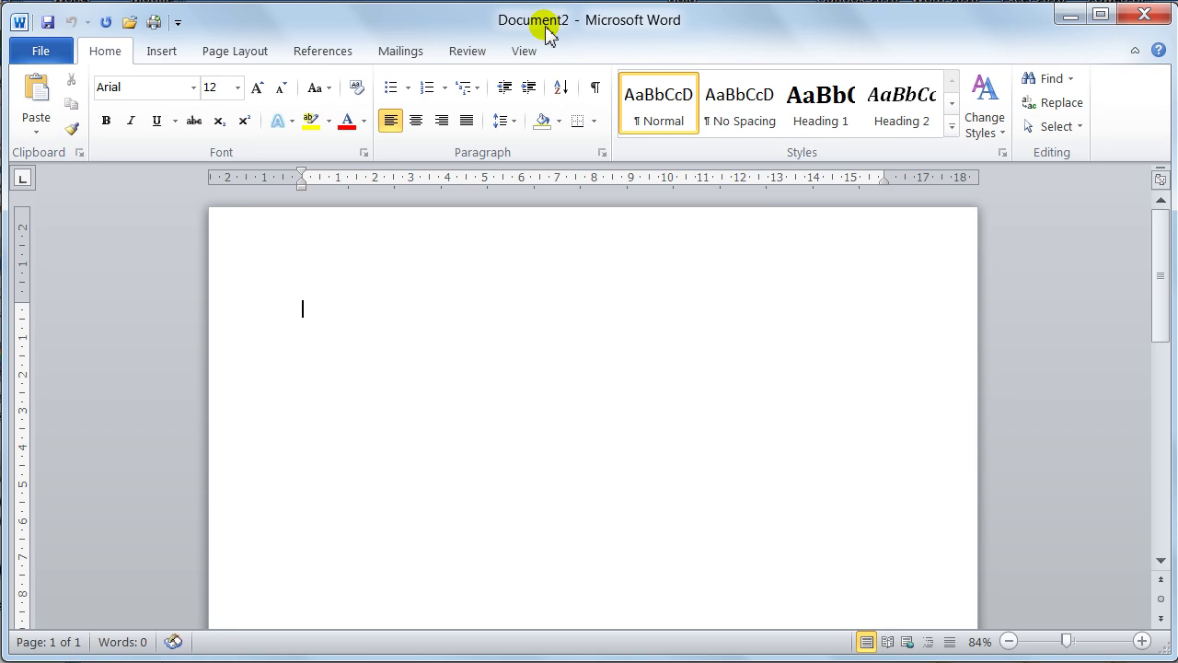
pyautogui.hotkey('ctrl', 'w')
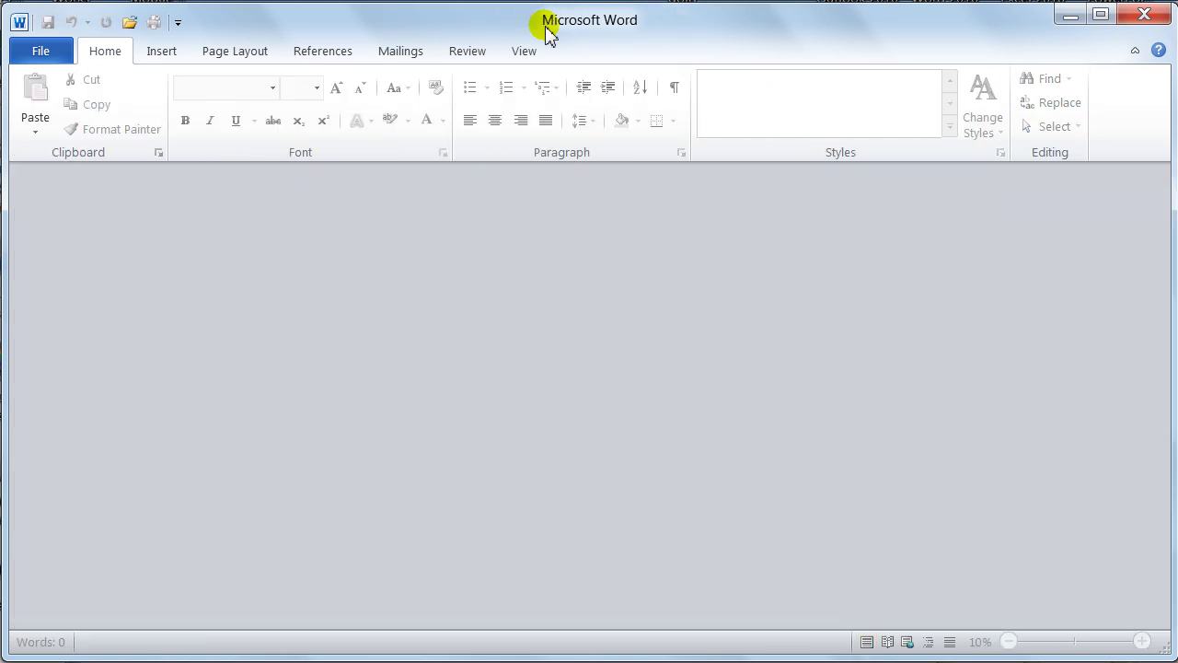
# Step: Create a document from the Blank document template and paste in the sample text titled "The Word Environment"
pyautogui.click(46, 53)
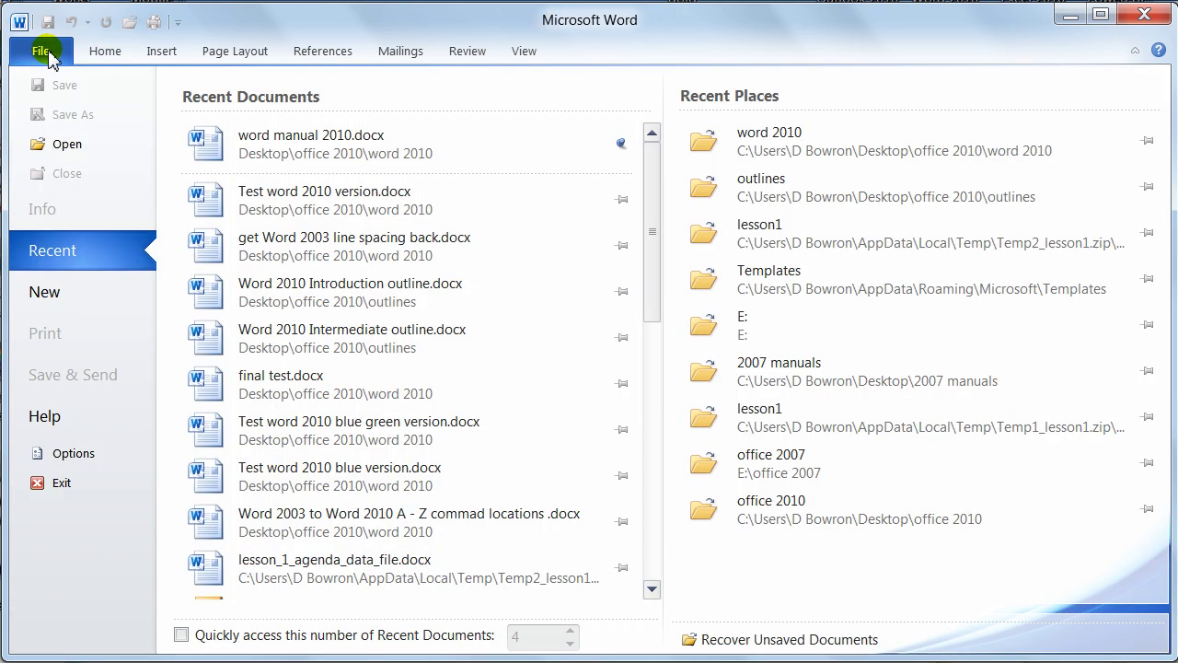
pyautogui.click(71, 296)
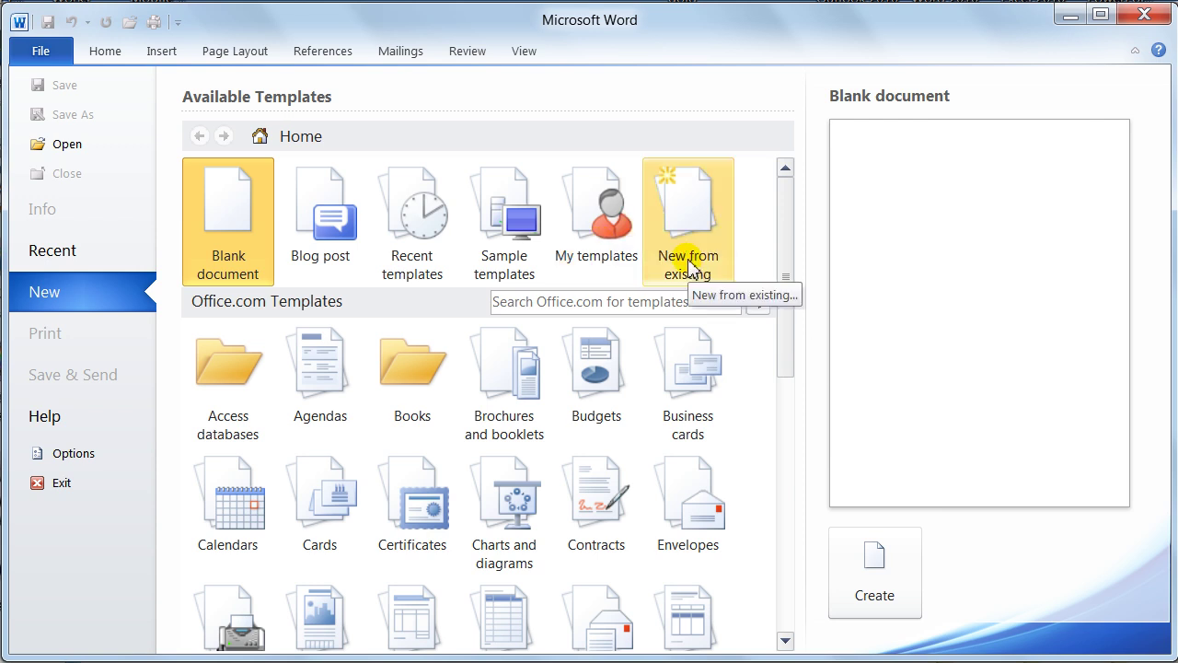
pyautogui.moveTo(791, 265); pyautogui.dragTo(789, 334)
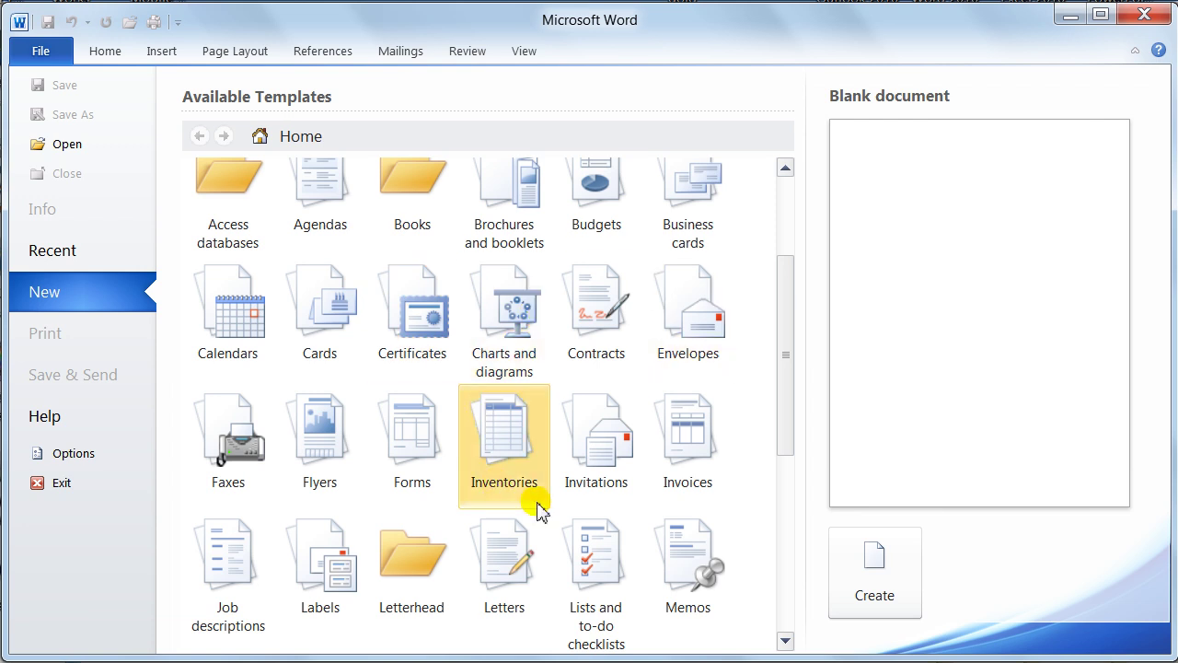
pyautogui.moveTo(788, 393); pyautogui.dragTo(788, 280)
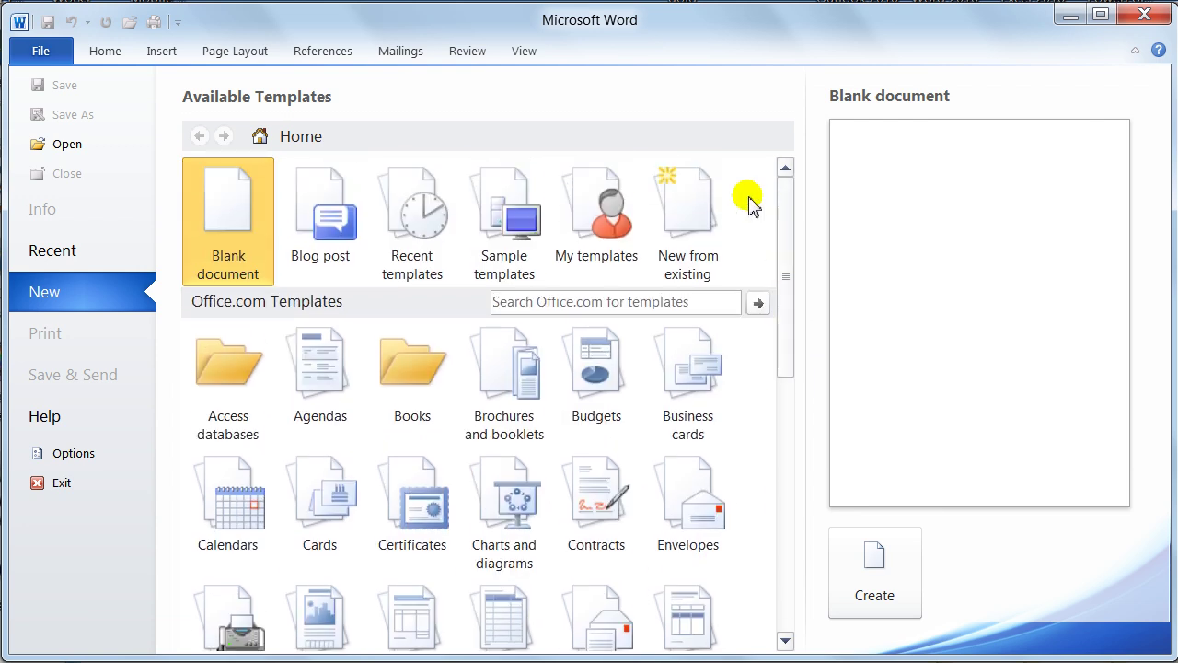
pyautogui.doubleClick(230, 226)
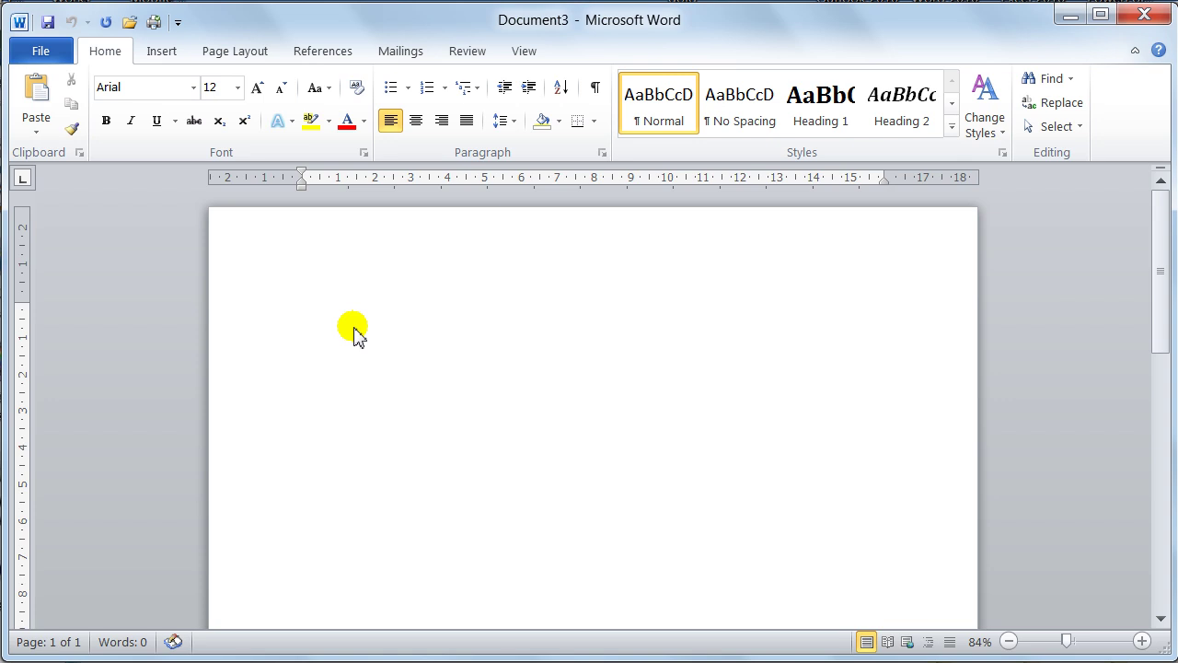
pyautogui.write('The Word Environment  Microsoft Word 2010 is the second new version of Word since Word 2003. The first was Word 2007. These recent new versions have brought many useful and new features to the program along with important changes to the user interface that are designed to improve access to all of word’s commands, in just two clicks of the mouse.  If you are an experienced word user, you will notice the new interface is vastly different than the previous versions. Even experienced word users will have to reacquaint themselves with the new interface and the new items within it.  If this is the first time you have used Word 2010 "Word twenty ten" the first thing to notice is the, new layout of the interface, the new ribbon replaces the old menus, toolbars, and most of the task panes found in word 2003 or previous versions.')
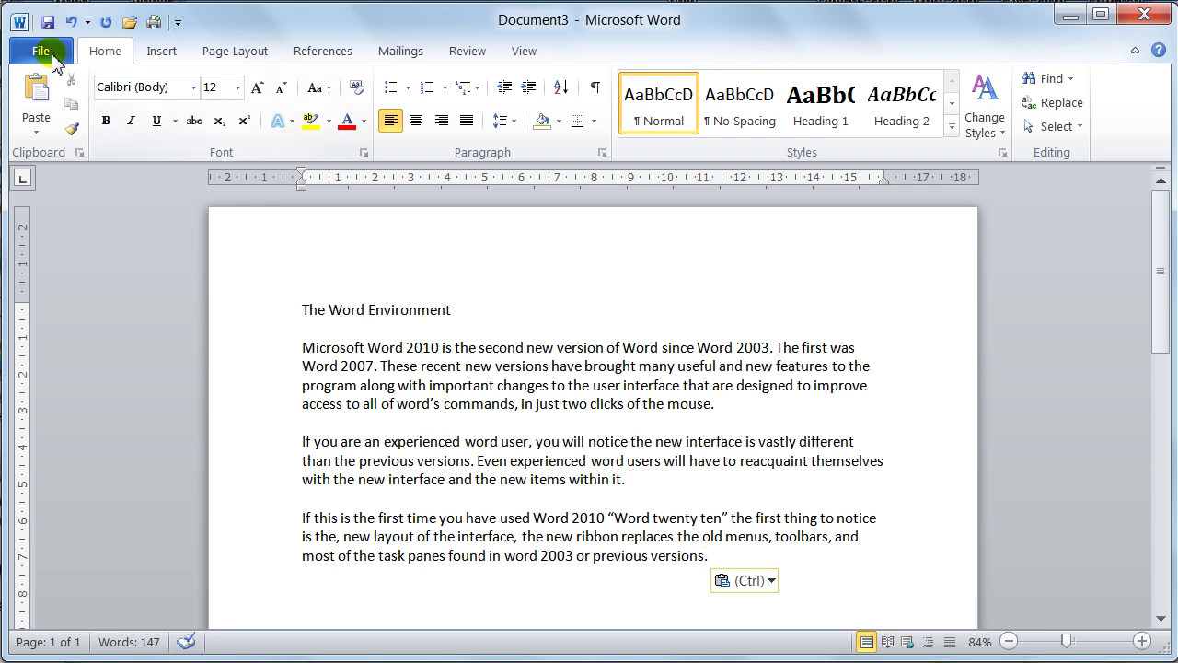
# Step: Start a Save As of the document and browse to the "word 2010" folder inside "office 2010" on the Desktop
pyautogui.click(46, 54)
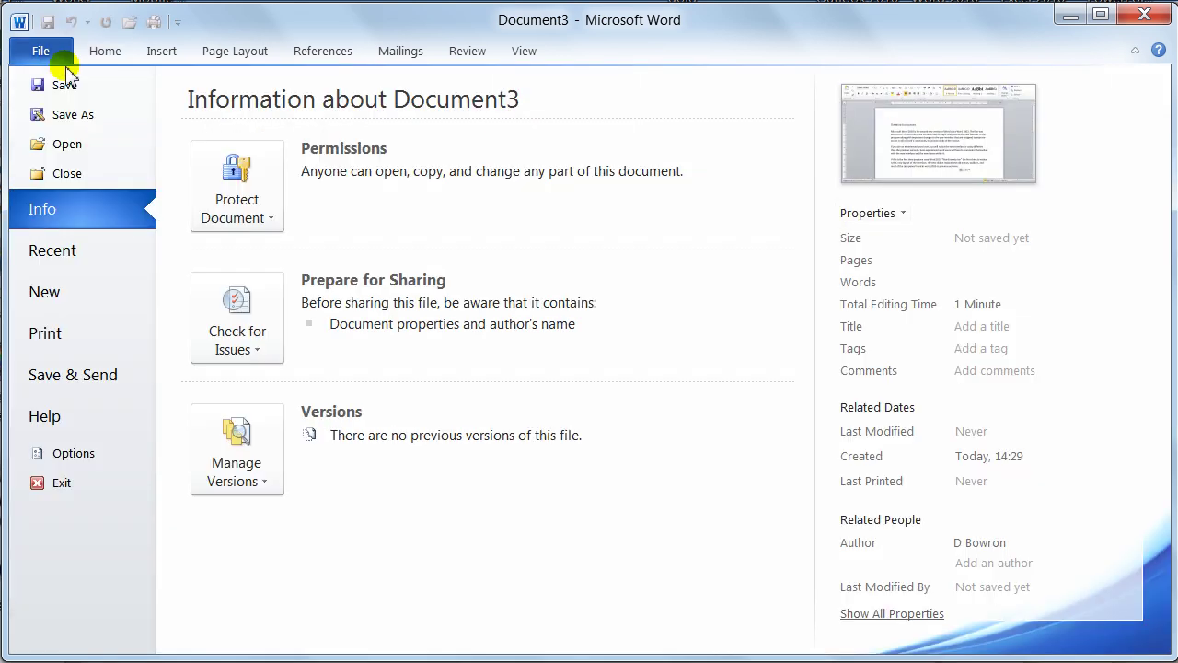
pyautogui.click(91, 116)
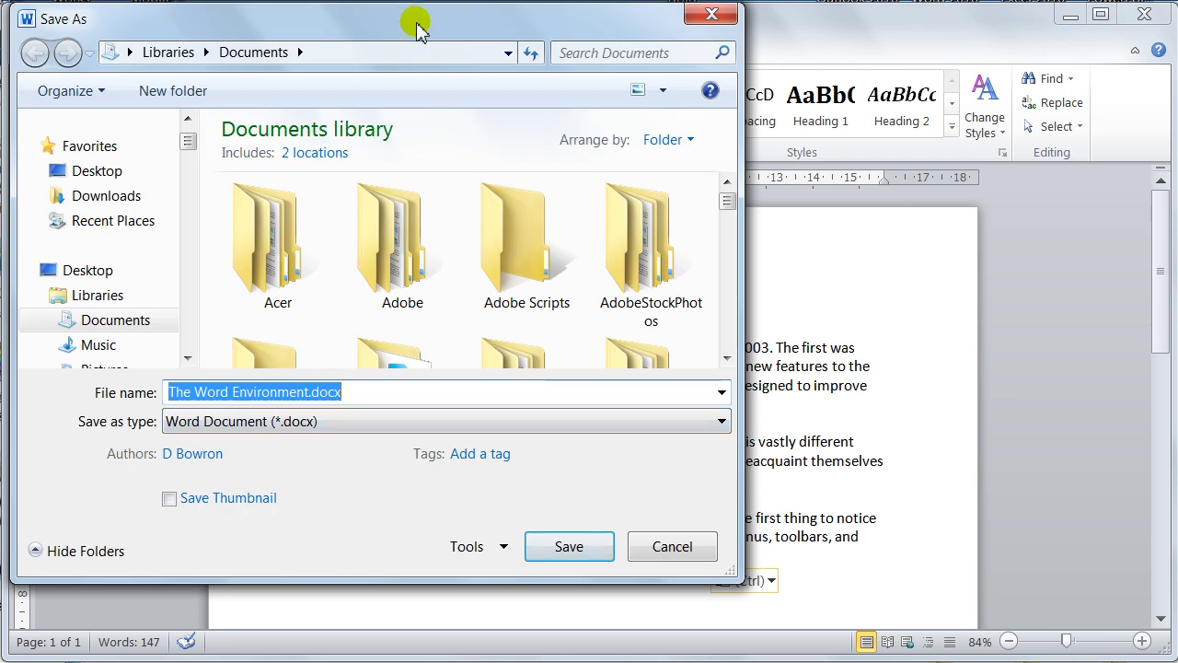
pyautogui.moveTo(417, 31); pyautogui.dragTo(690, 78)
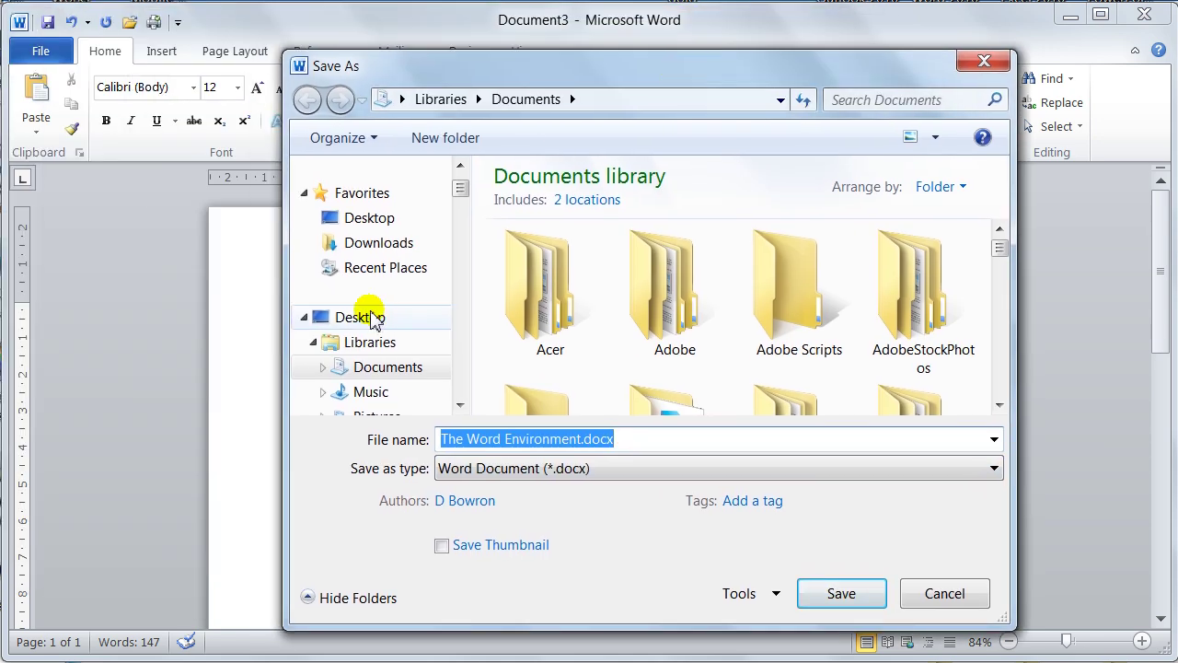
pyautogui.click(359, 218)
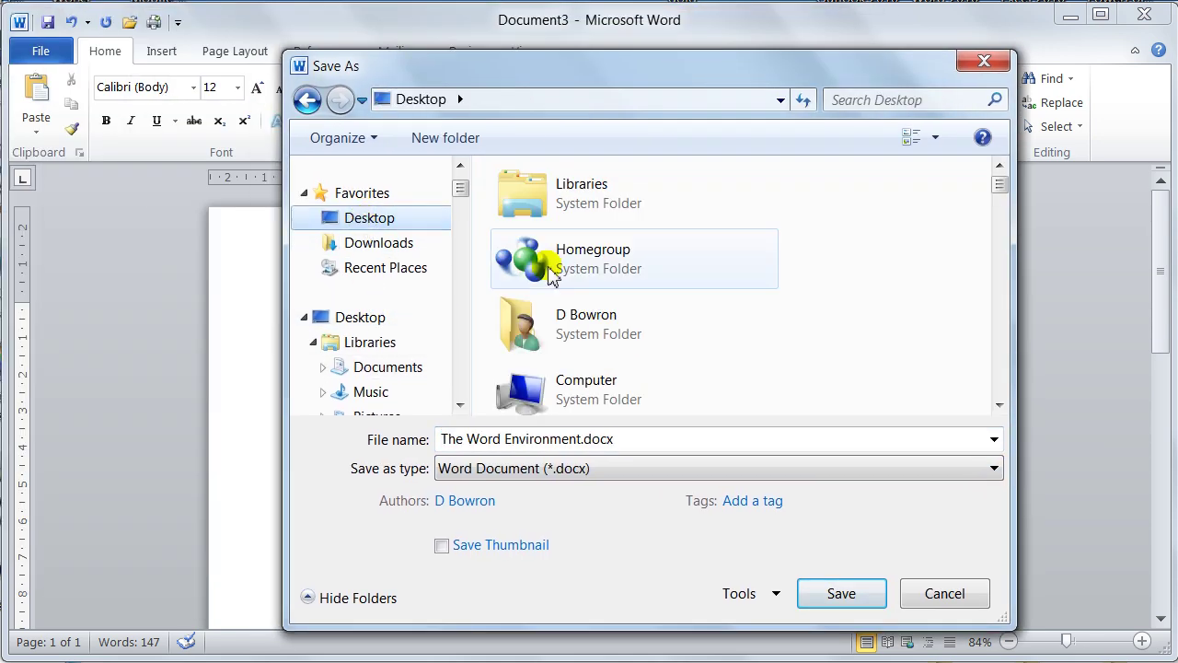
pyautogui.doubleClick(523, 324)
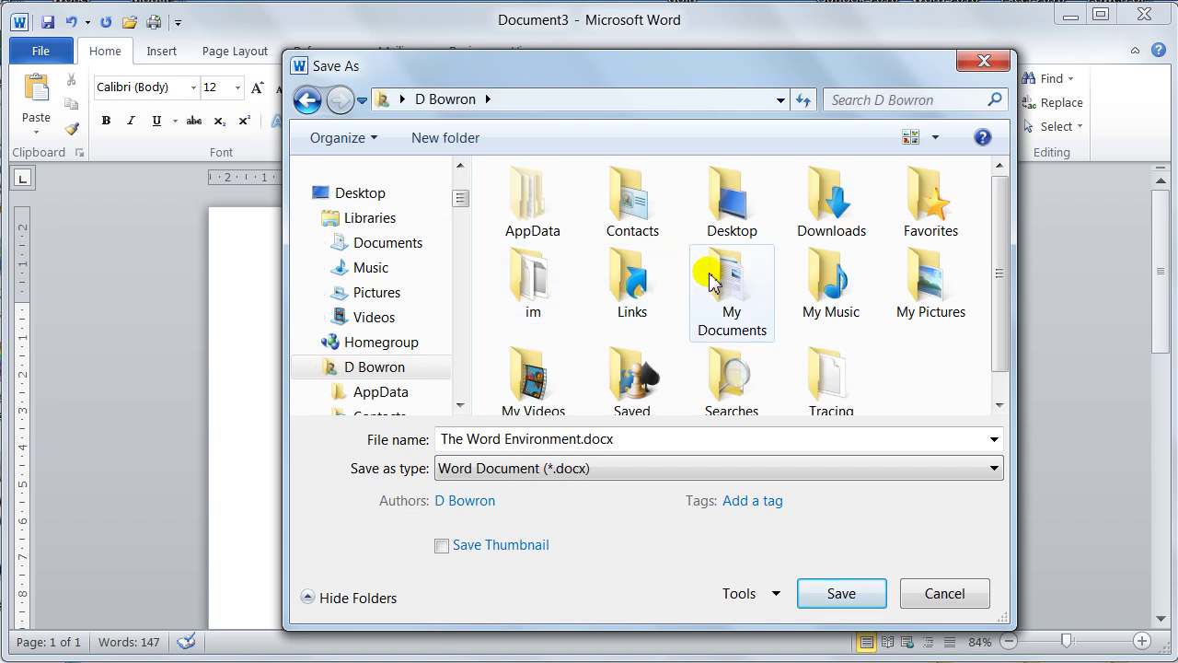
pyautogui.doubleClick(732, 221)
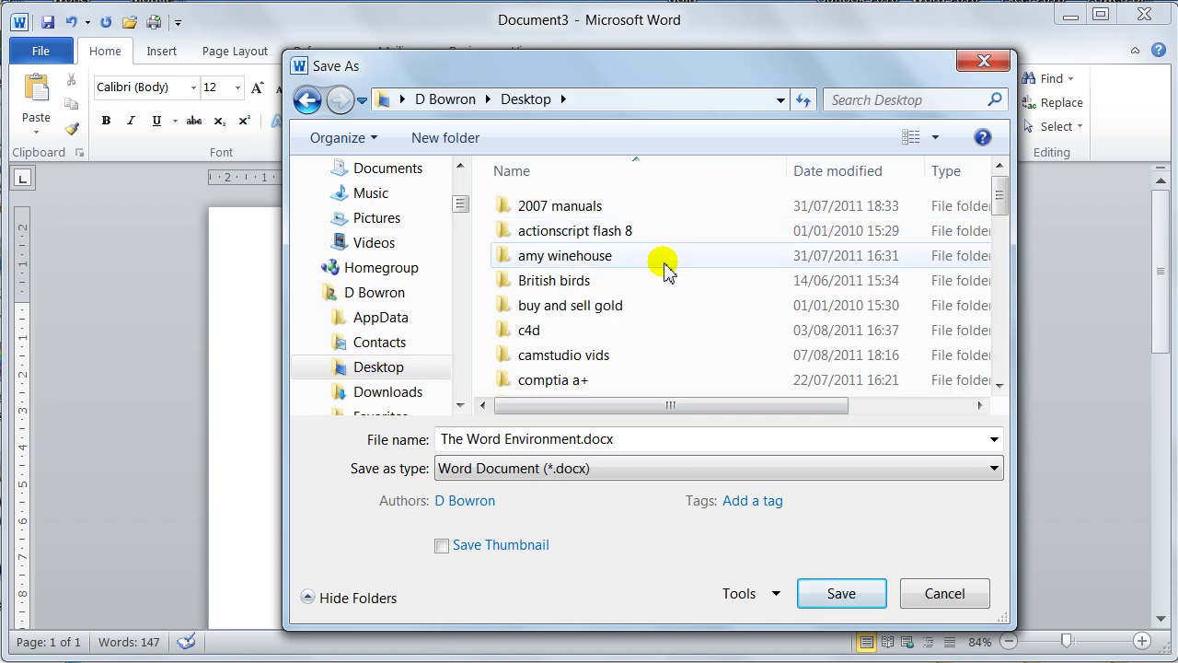
pyautogui.scroll(-2, 666, 265)
pyautogui.scroll(-3, 665, 269)
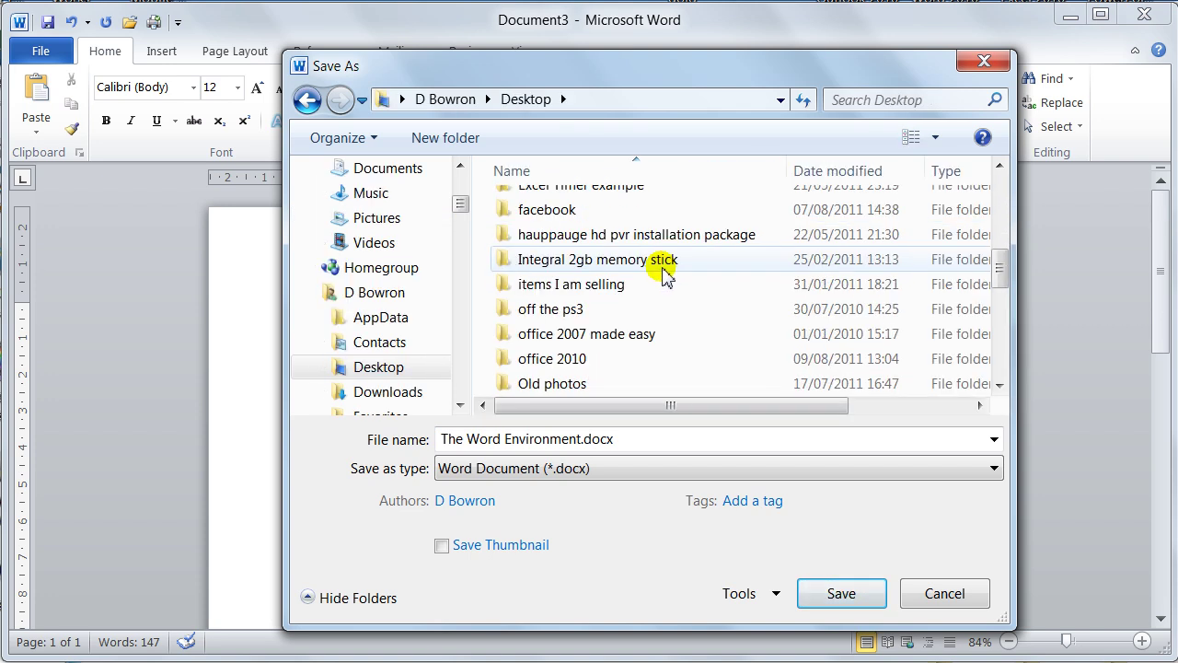
pyautogui.doubleClick(566, 359)
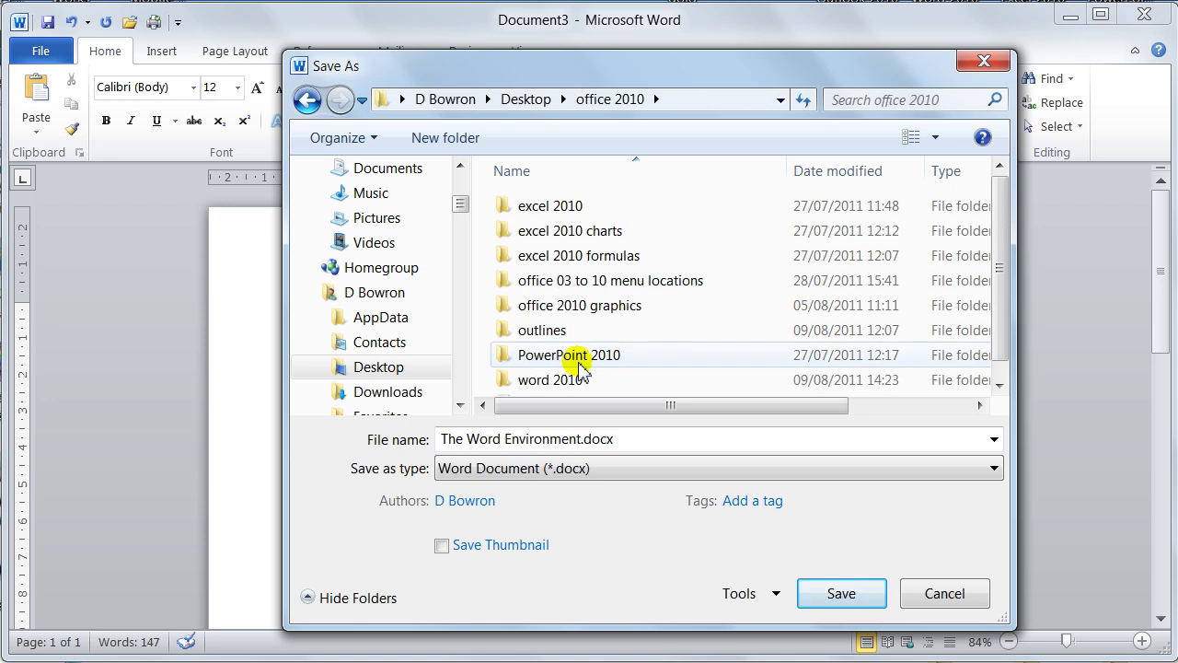
pyautogui.click(556, 385)
pyautogui.doubleClick(556, 386)
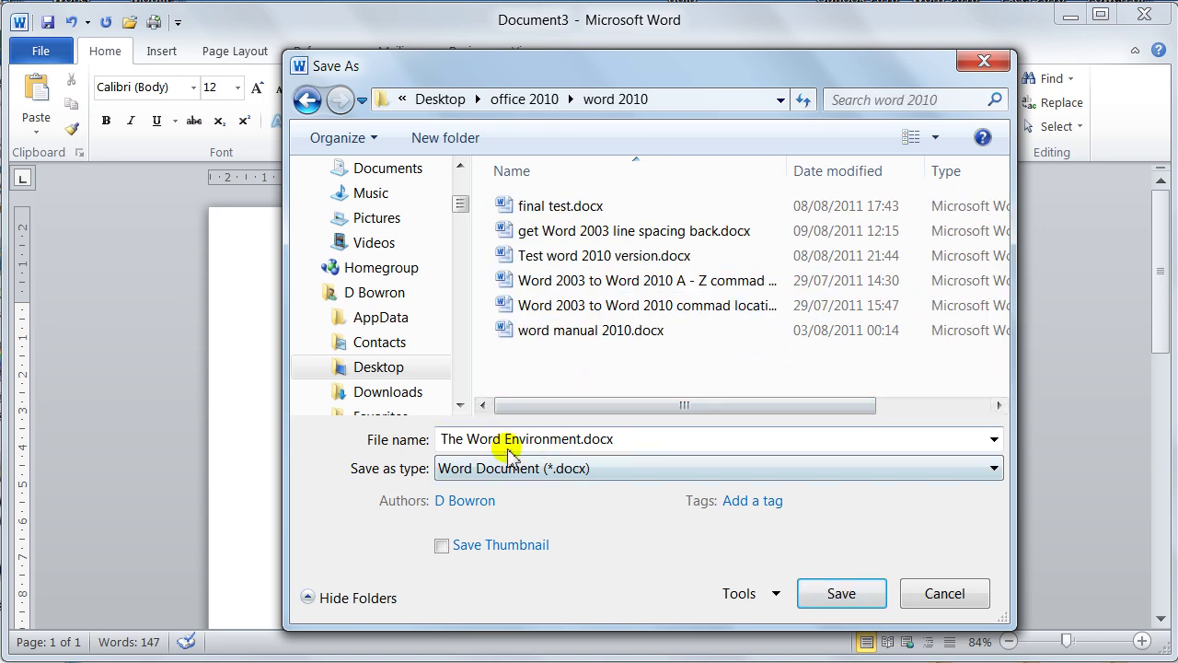
# Step: Name the file "save test.docx" and save it as a Word Document in the chosen folder
pyautogui.click(576, 440)
pyautogui.moveTo(582, 440); pyautogui.dragTo(448, 436)
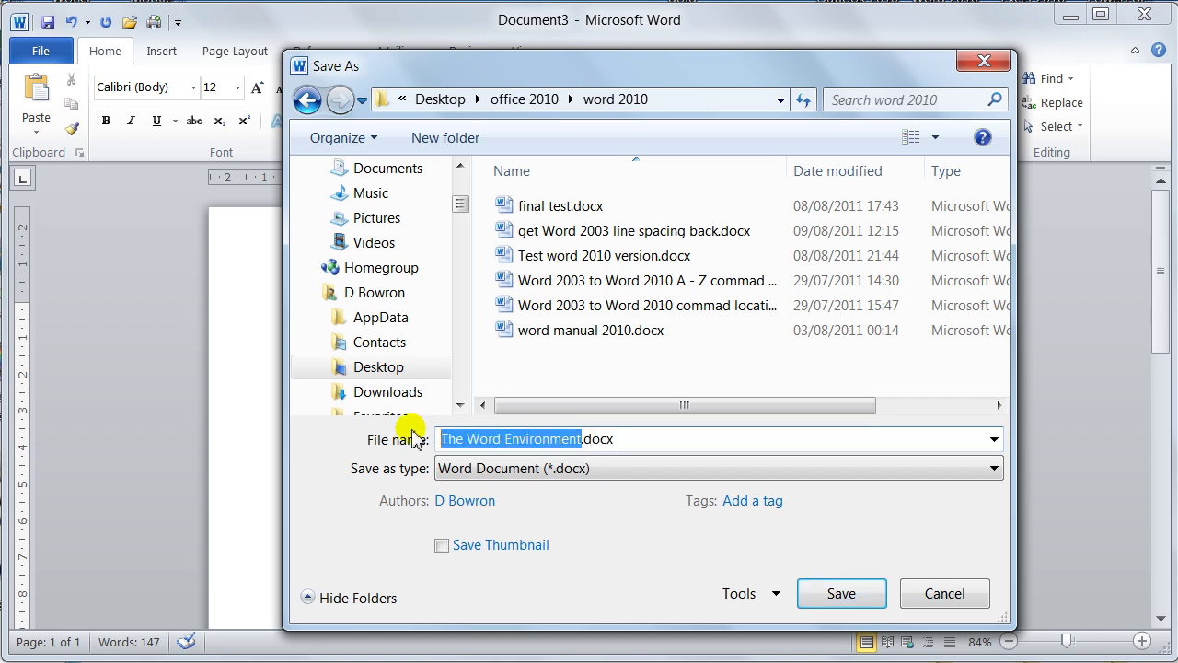
pyautogui.write('save test')
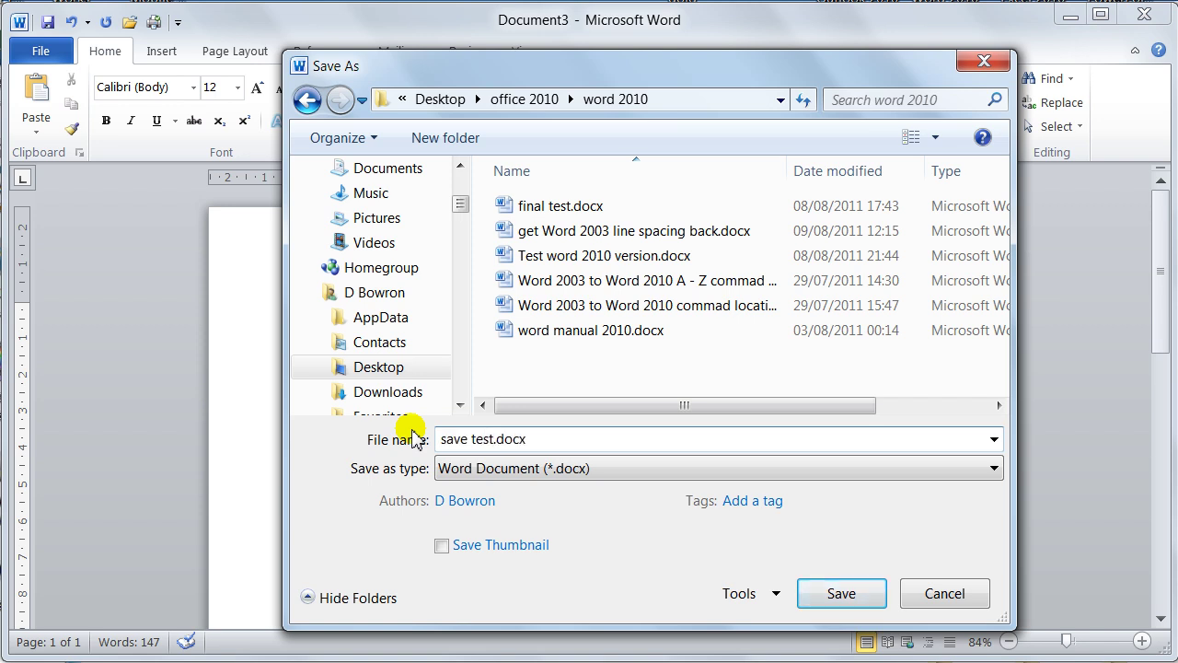
pyautogui.click(840, 593)
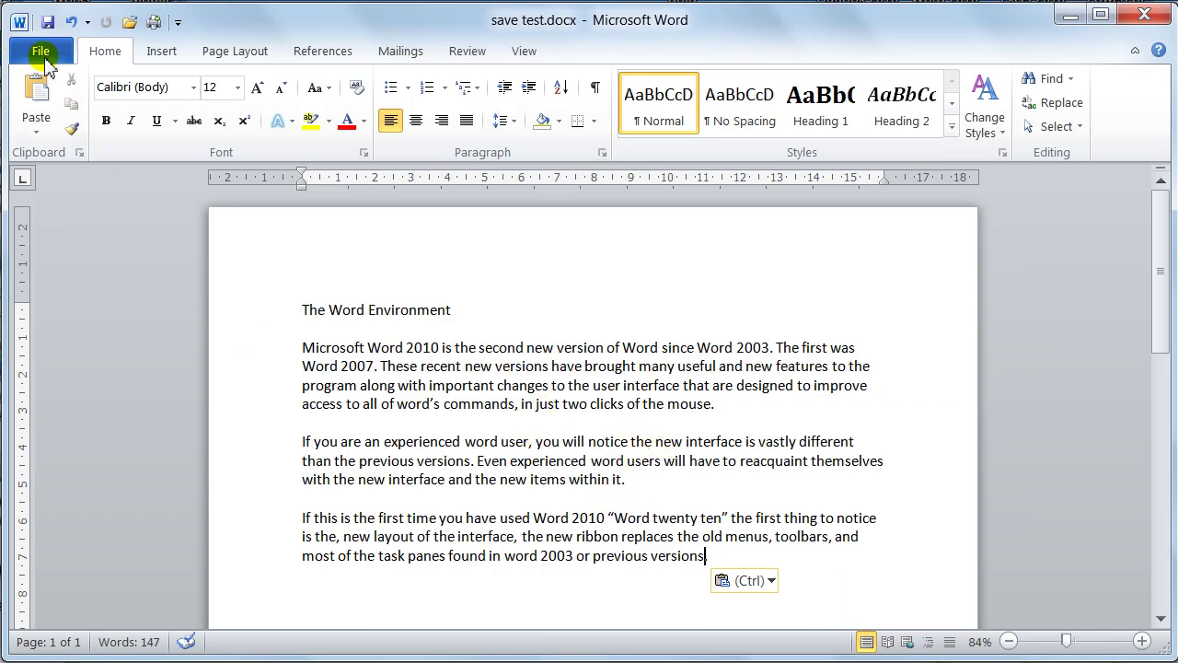
# Step: Close the save test.docx document without exiting Word
pyautogui.click(40, 51)
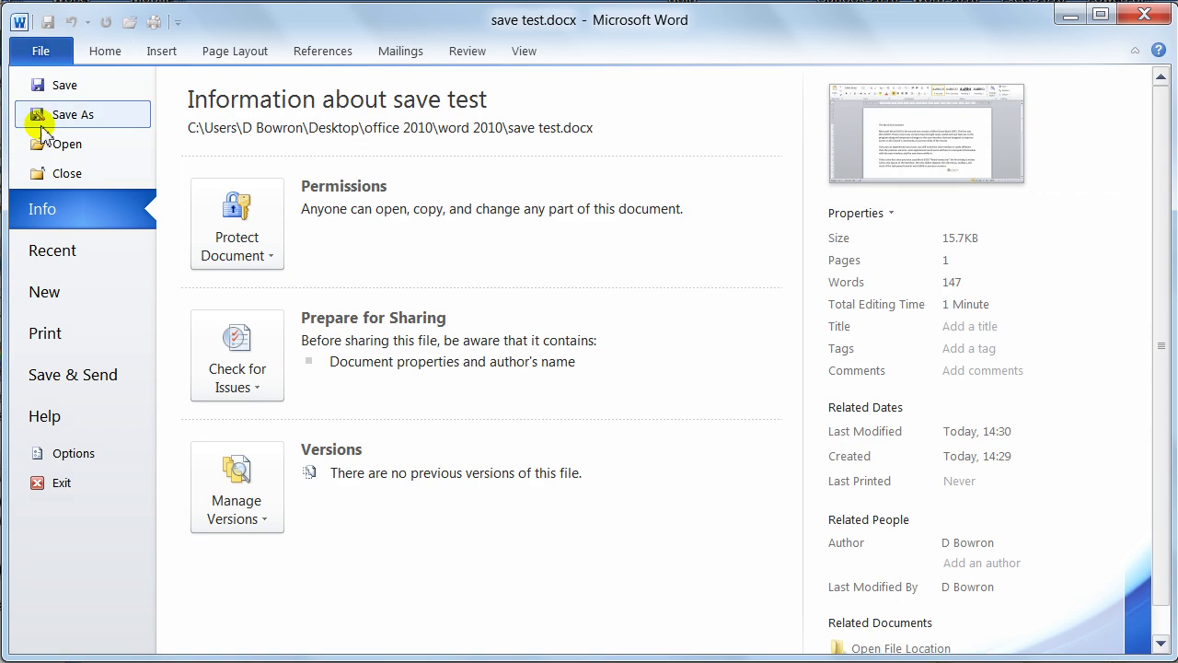
pyautogui.click(63, 175)
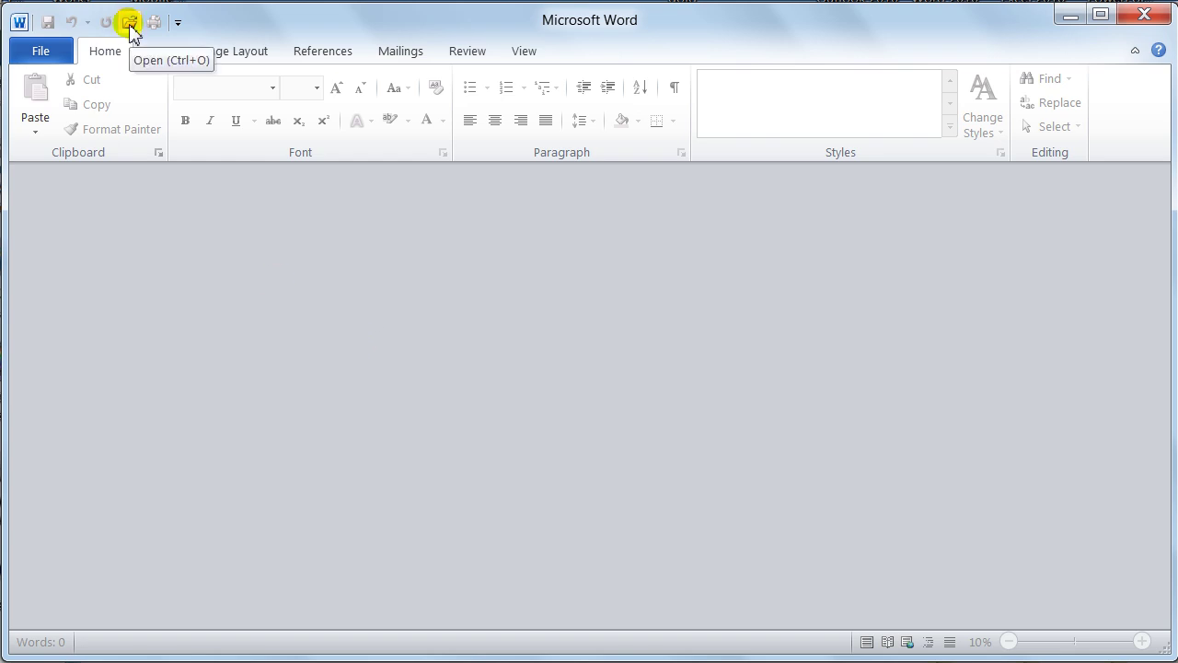
pyautogui.click(43, 53)
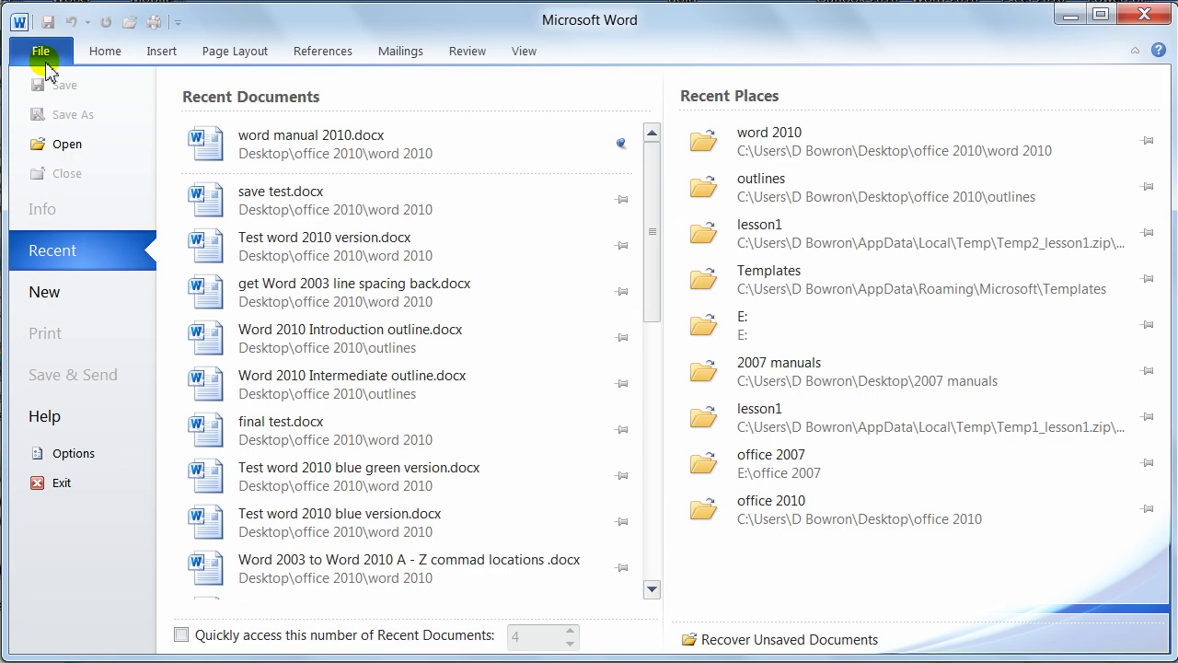
pyautogui.click(57, 150)
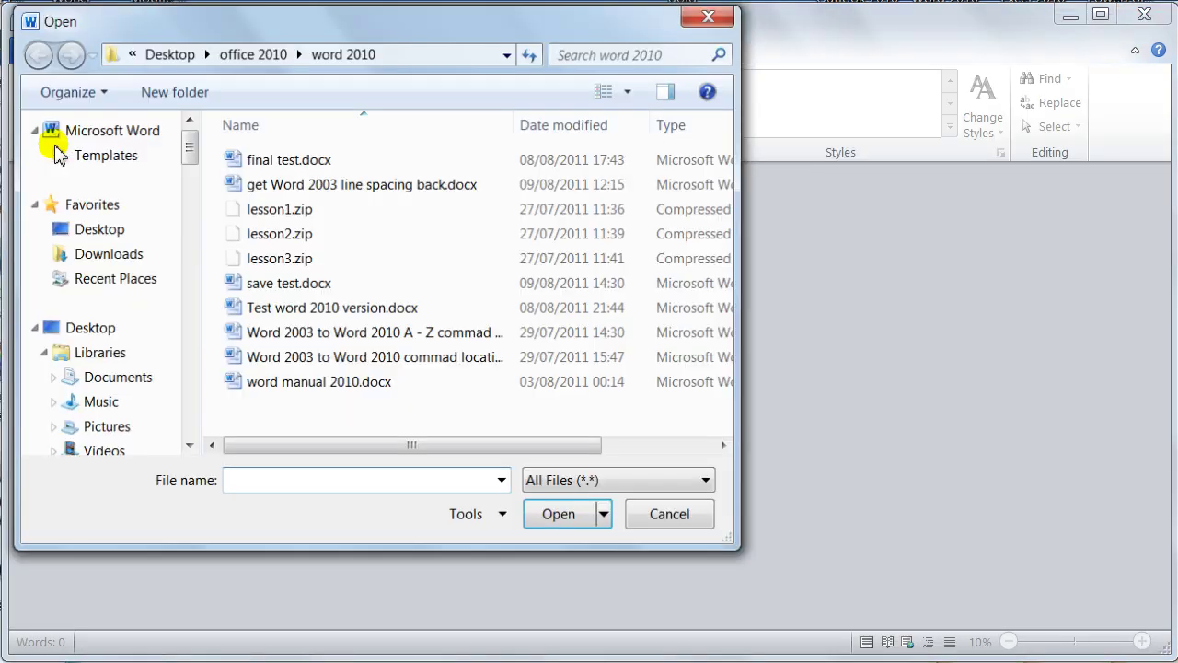
pyautogui.click(660, 521)
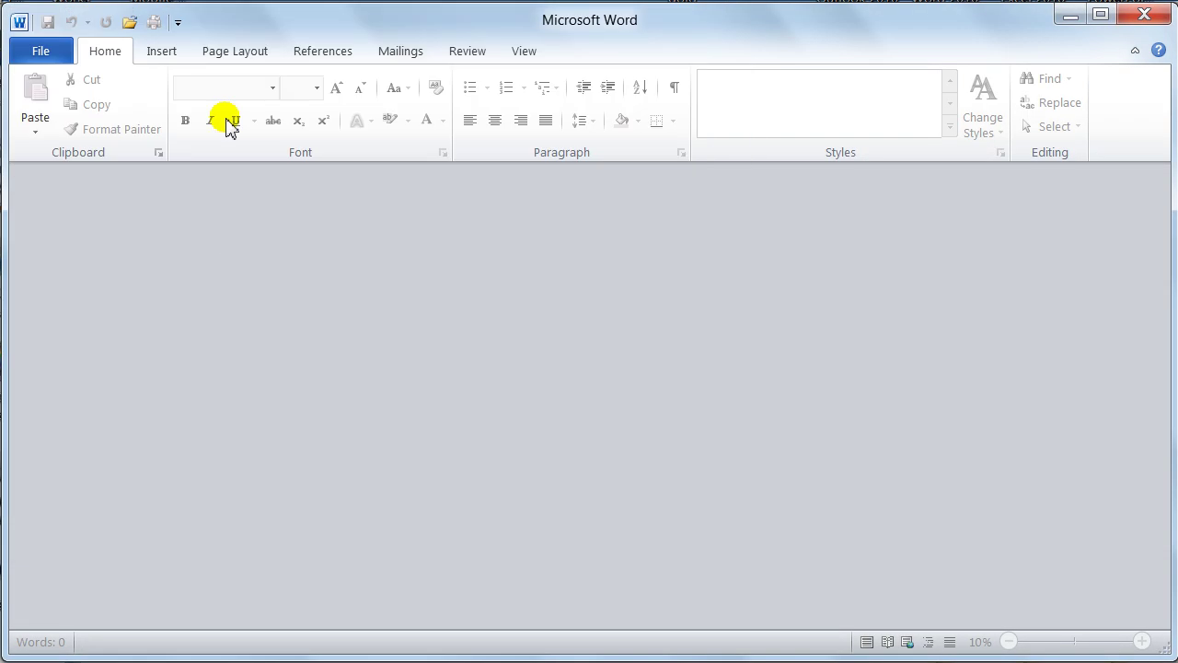
# Step: Open "save test.docx" from the "word 2010" folder
pyautogui.click(131, 23)
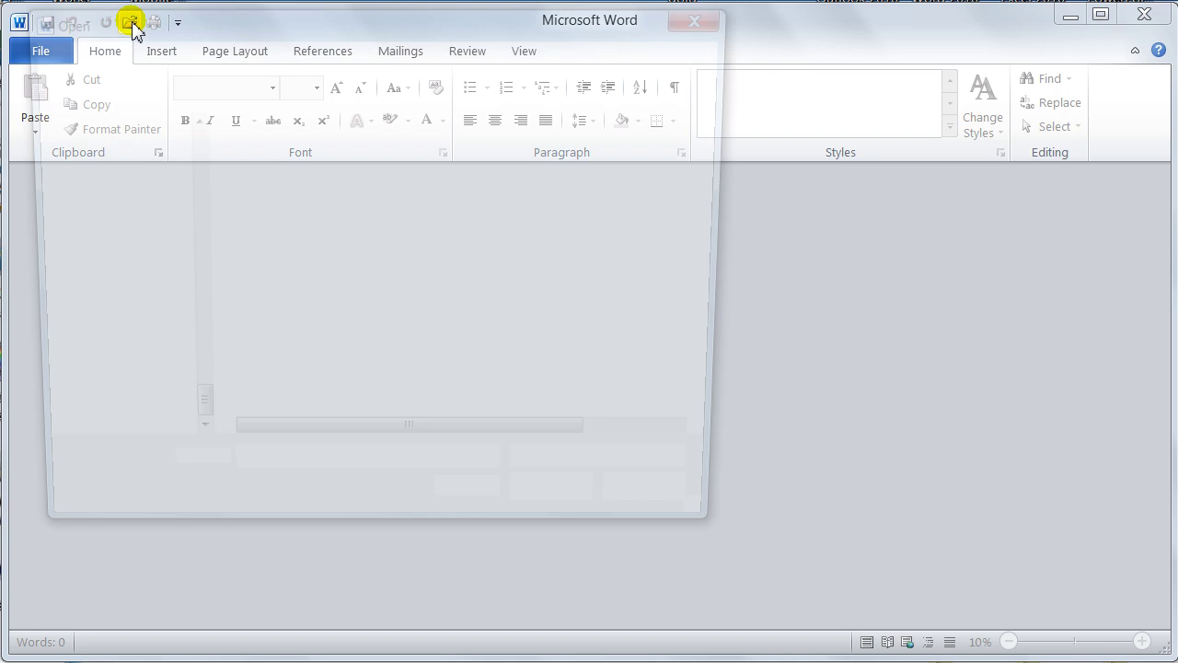
pyautogui.moveTo(326, 31); pyautogui.dragTo(434, 57)
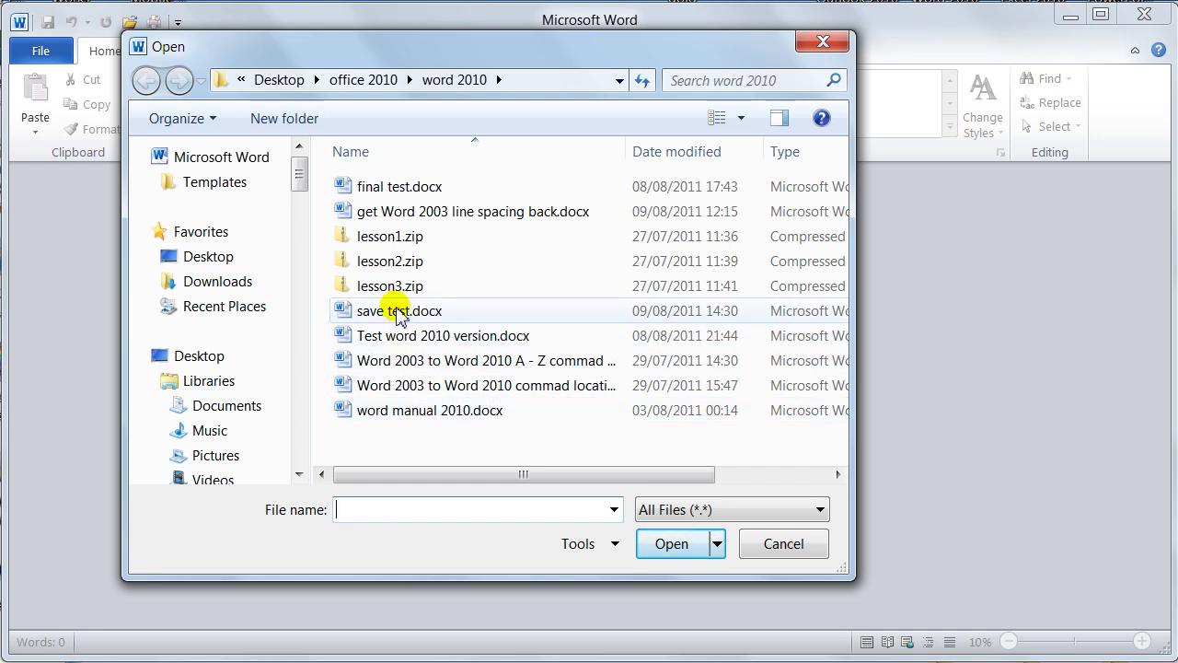
pyautogui.doubleClick(350, 313)
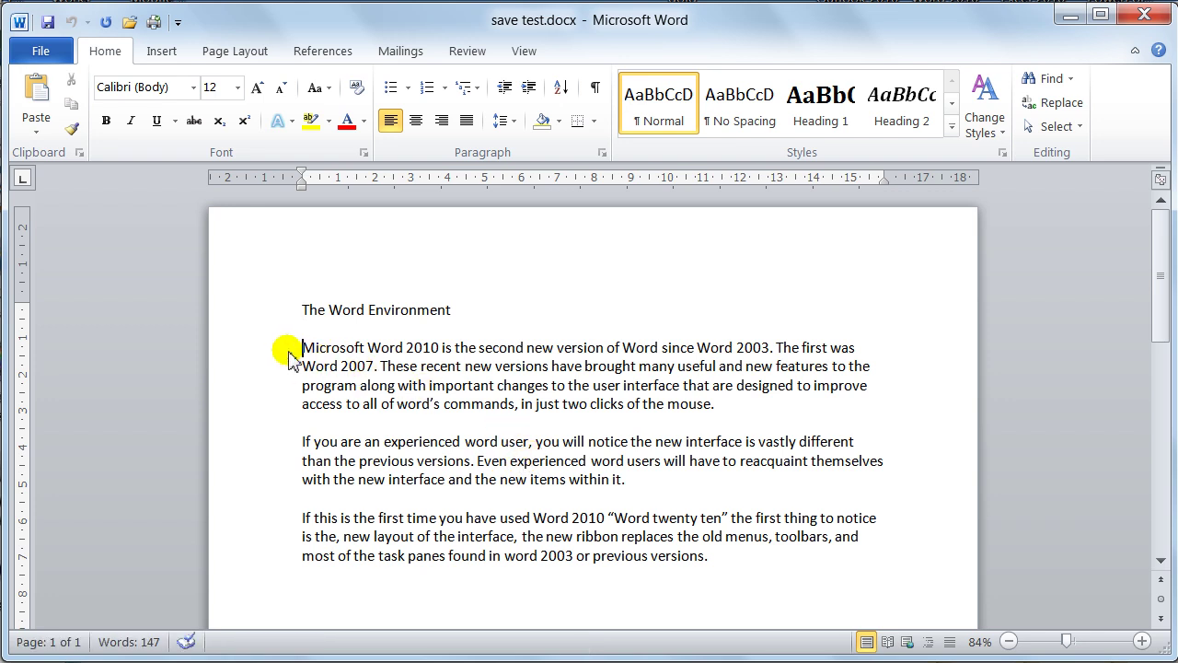
# Step: Set the font colour of the first body paragraph to red and the second body paragraph to green
pyautogui.moveTo(288, 357); pyautogui.dragTo(367, 414)
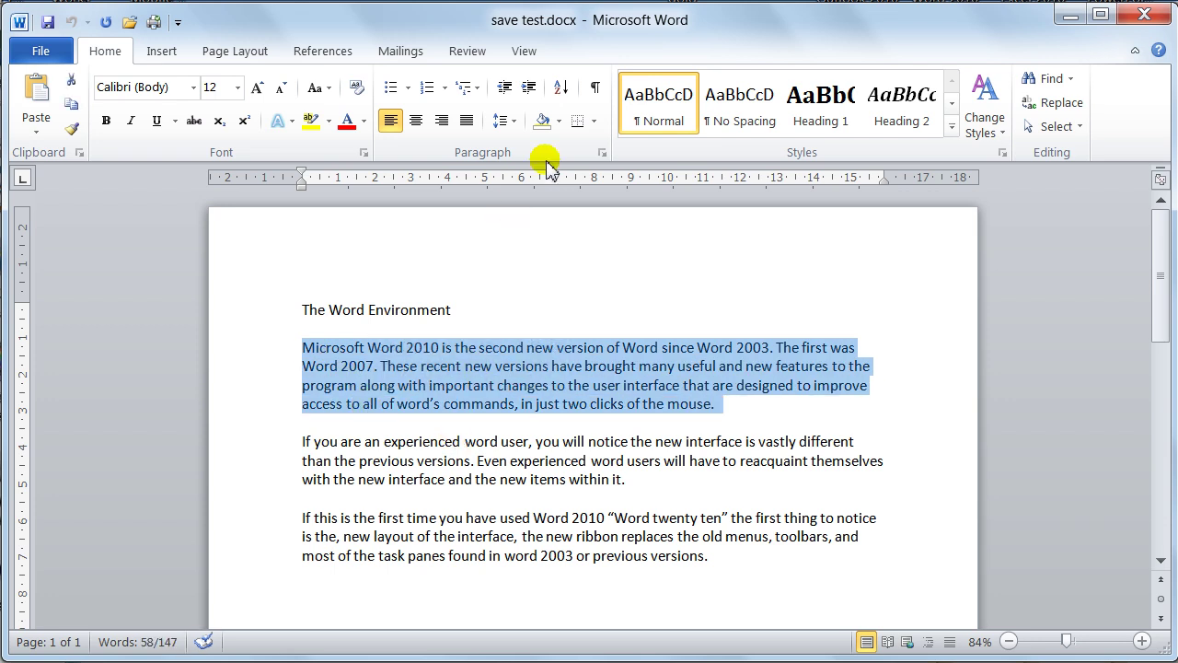
pyautogui.click(347, 121)
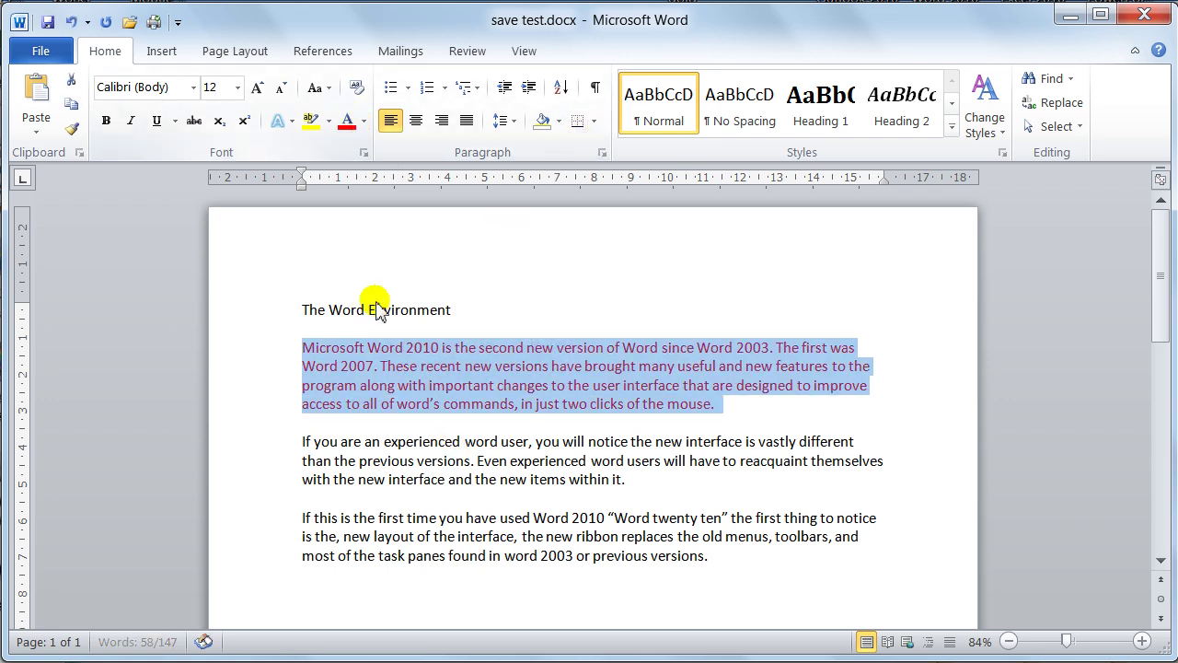
pyautogui.moveTo(285, 443); pyautogui.dragTo(285, 481)
pyautogui.click(364, 121)
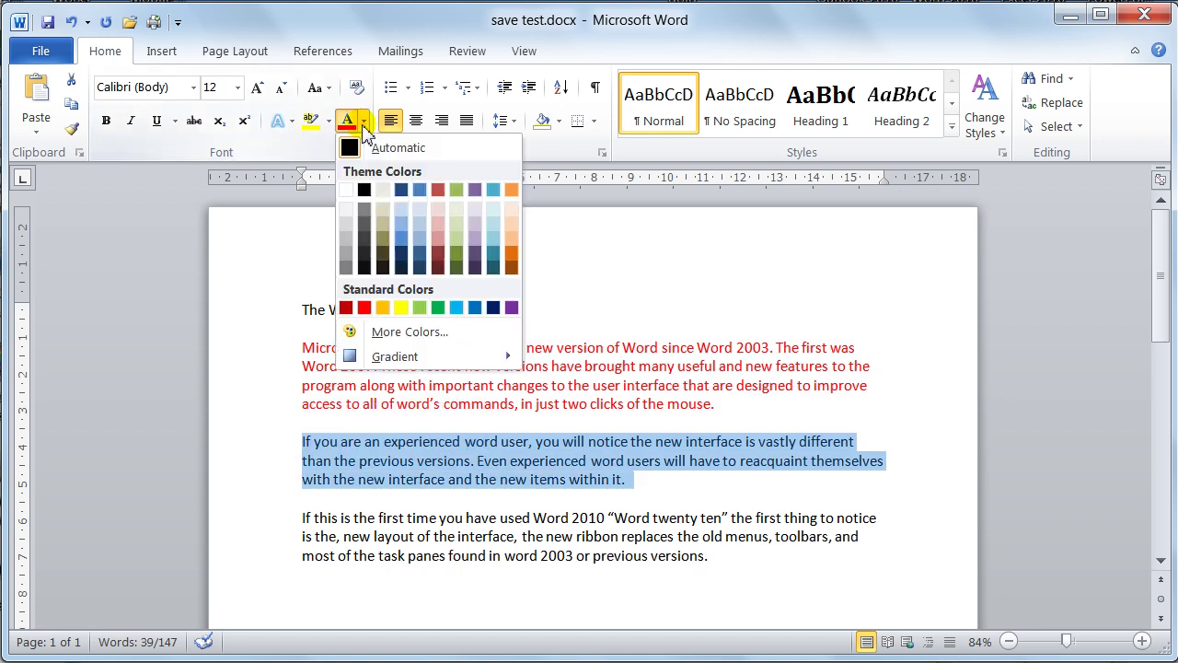
pyautogui.click(436, 308)
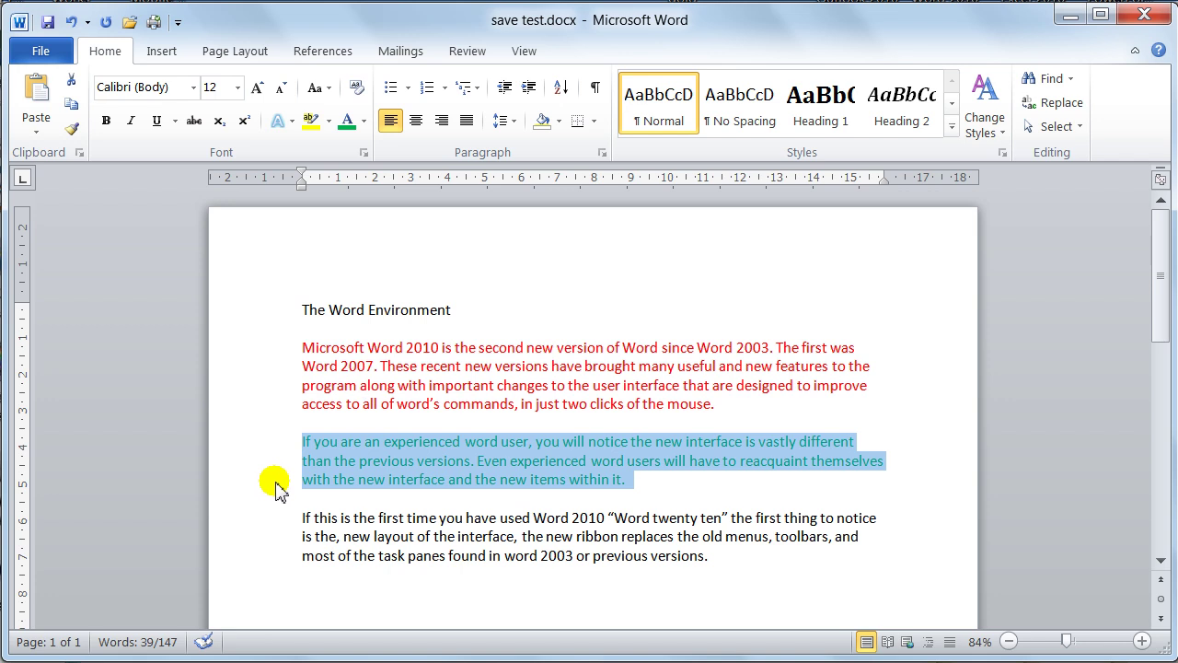
# Step: Set the font colour of the last paragraph, starting "If this is the first time", to blue
pyautogui.moveTo(284, 524); pyautogui.dragTo(285, 558)
pyautogui.click(364, 121)
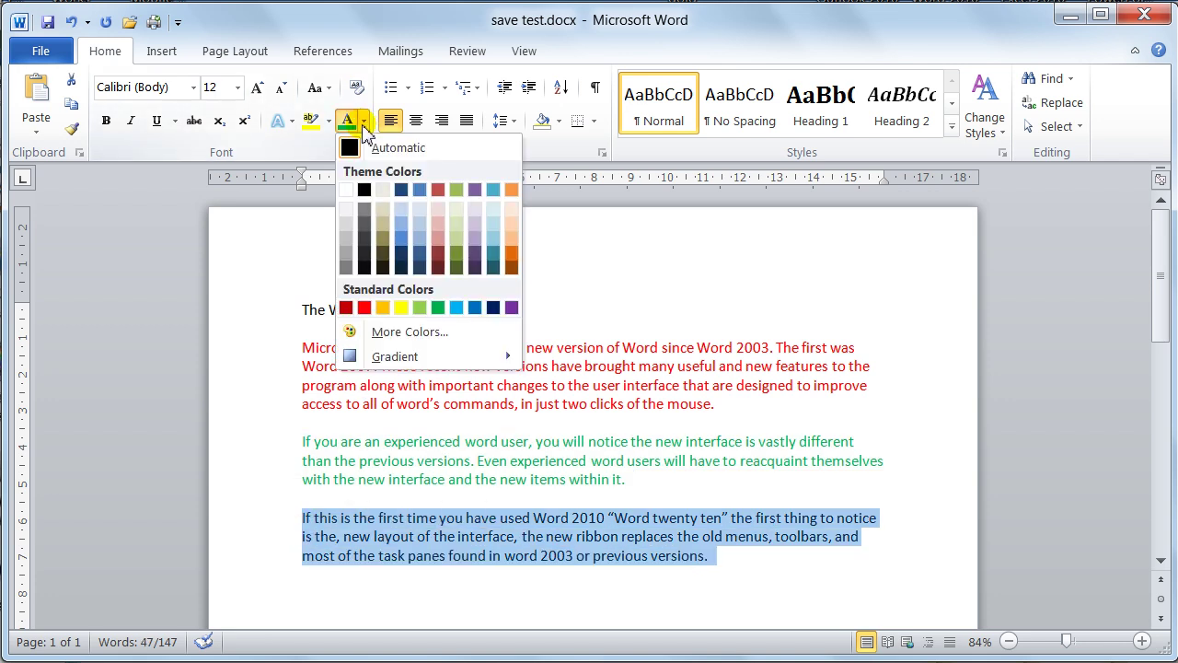
pyautogui.click(475, 308)
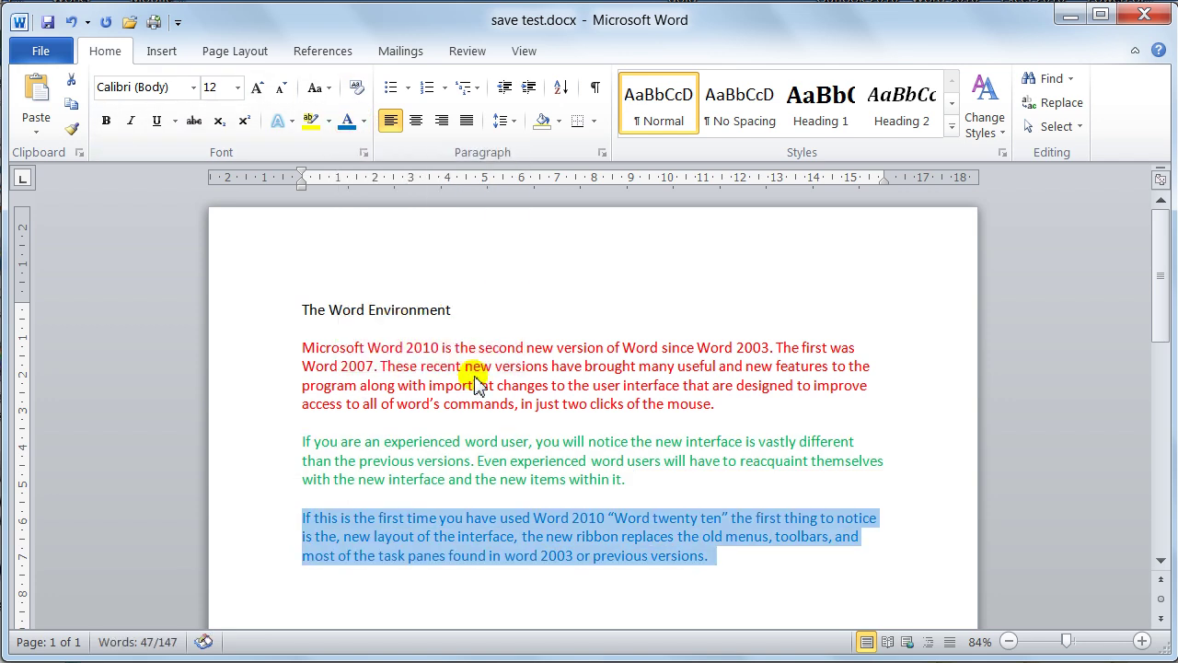
pyautogui.click(474, 324)
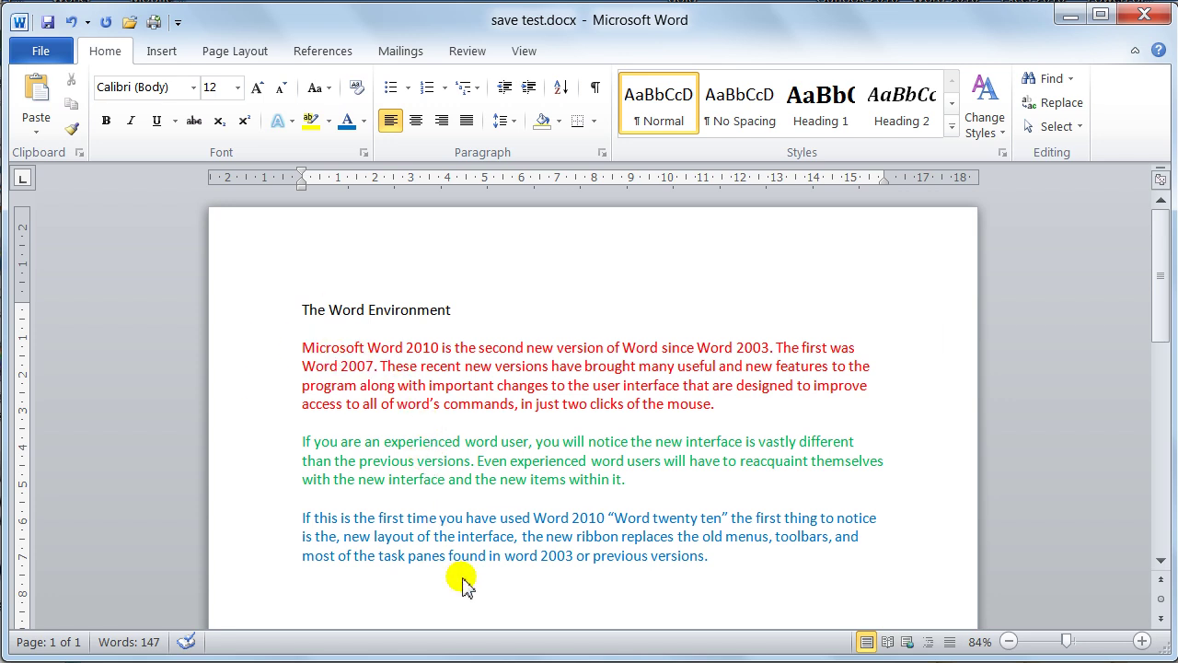
# Step: Save the coloured document as a separate Word Document named "save test colour.docx" in the "word 2010" folder and close it
pyautogui.click(40, 53)
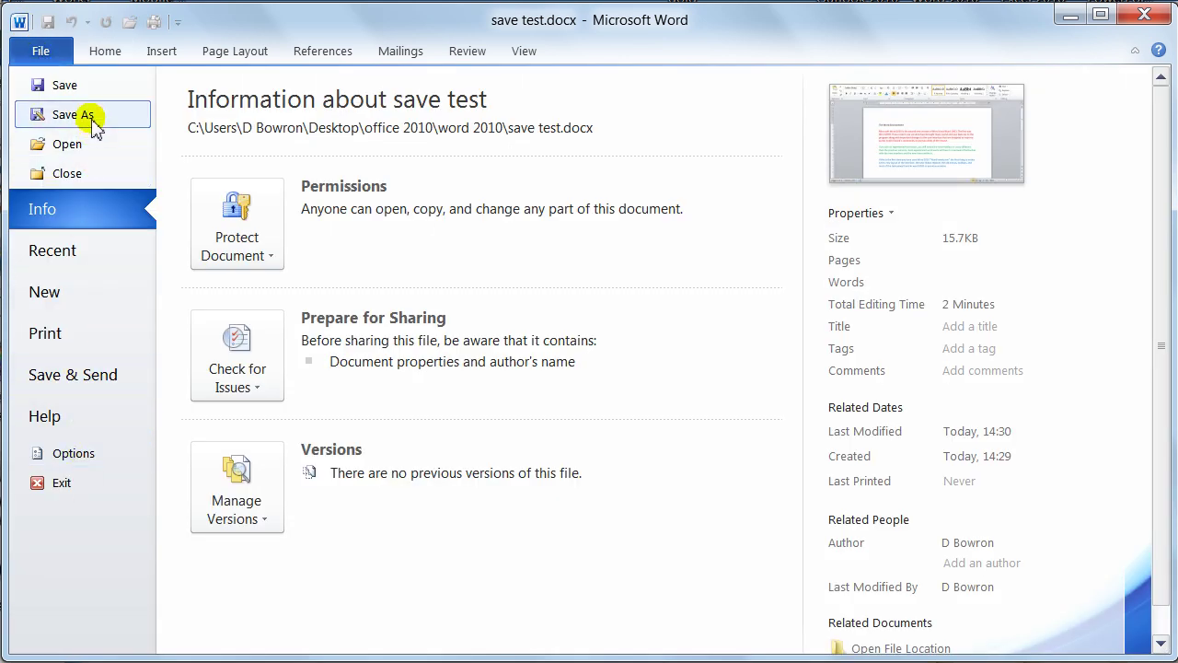
pyautogui.press('Escape')
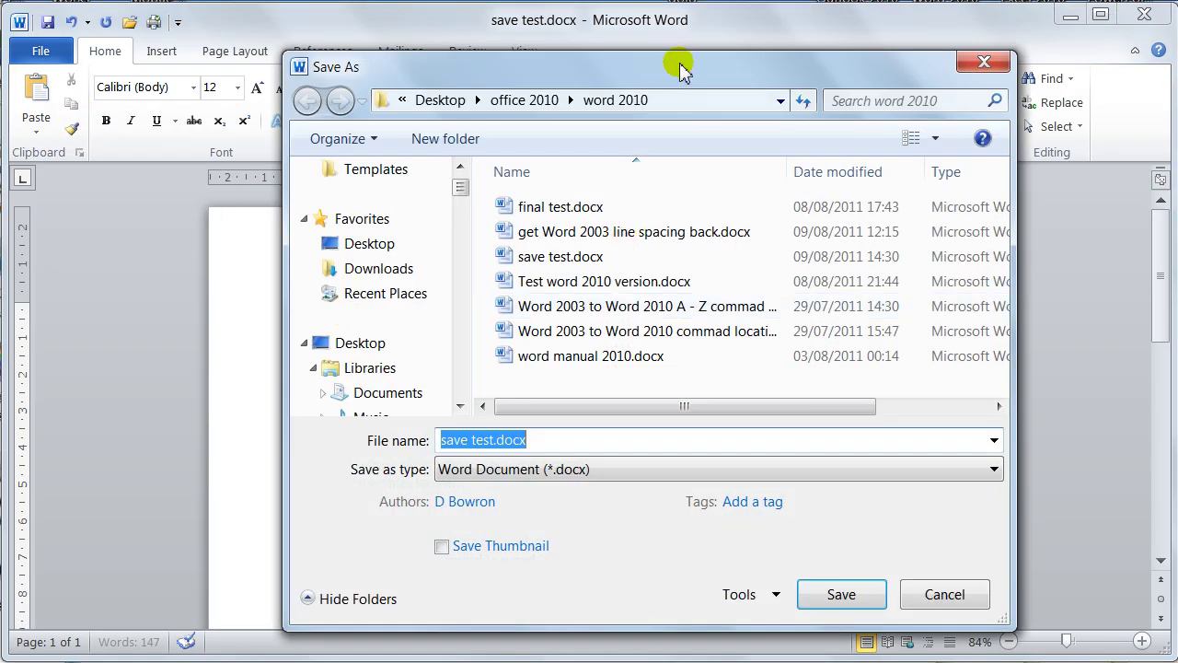
pyautogui.moveTo(691, 81); pyautogui.dragTo(847, 85)
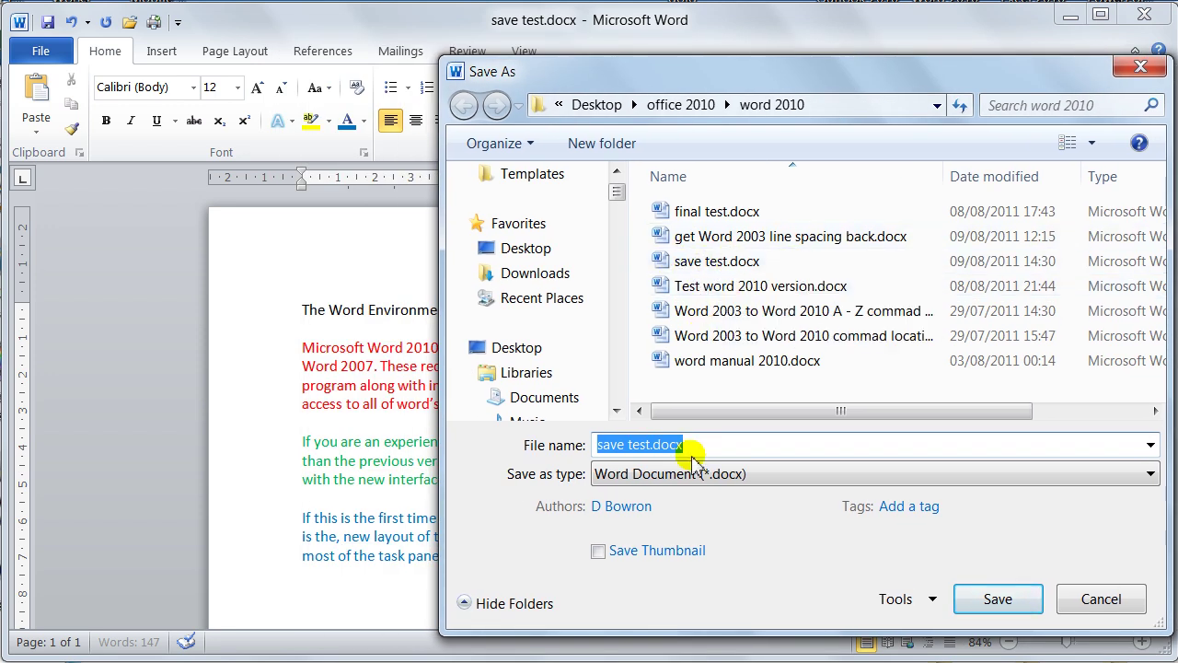
pyautogui.click(649, 445)
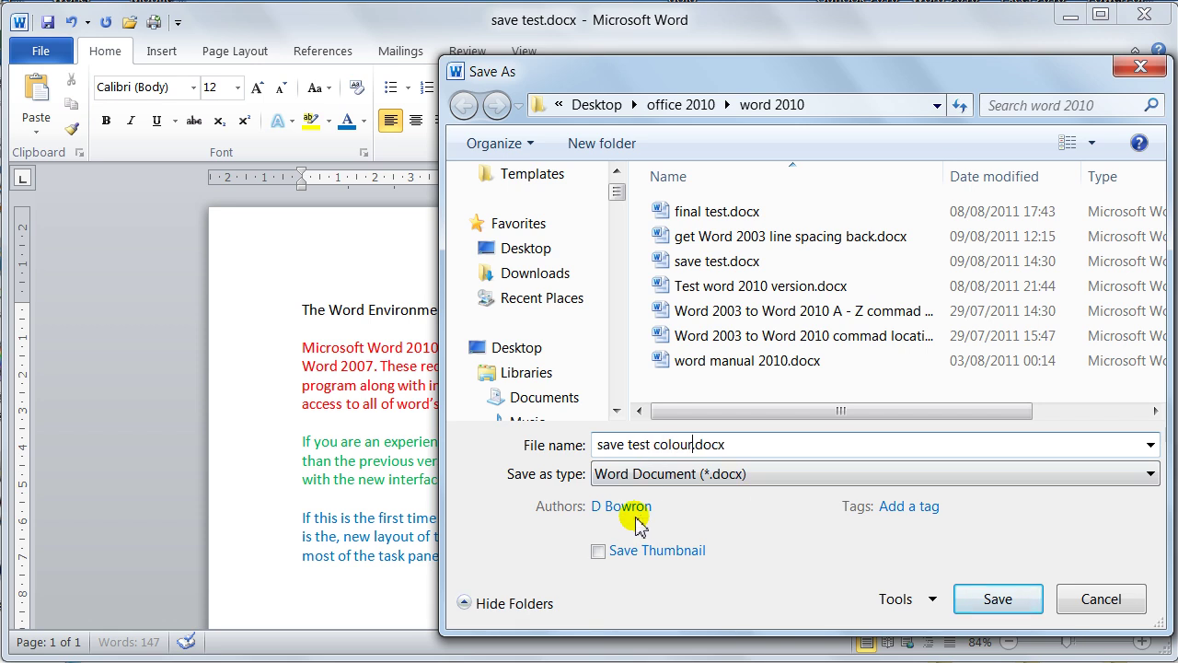
pyautogui.press('Return')
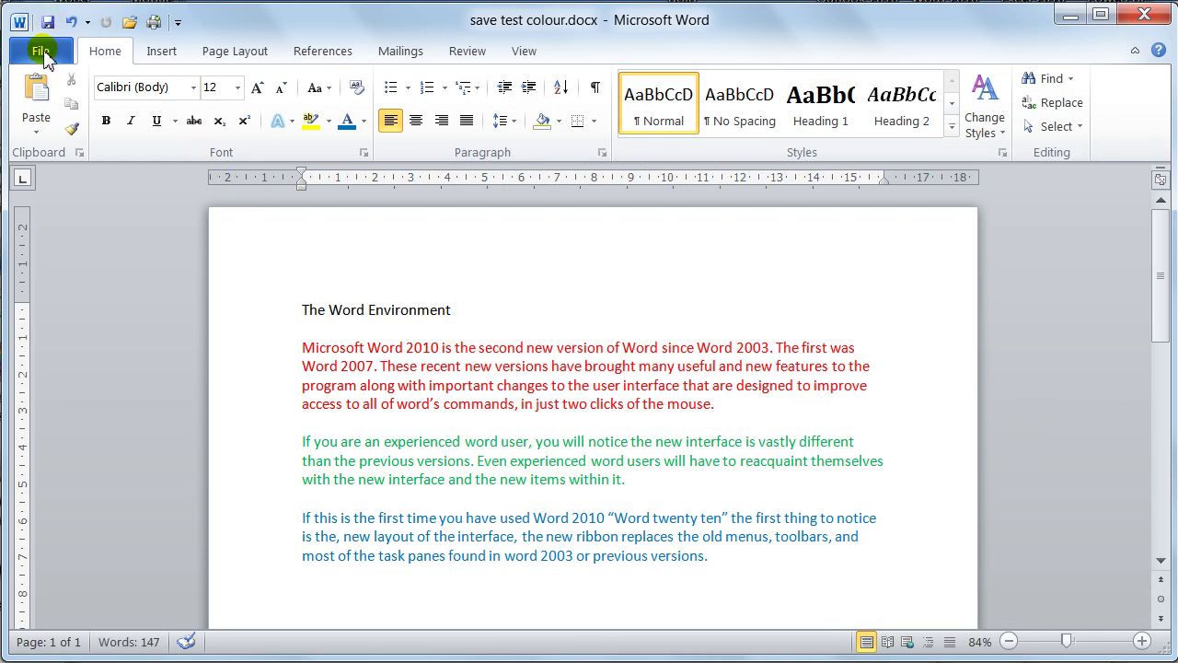
pyautogui.click(41, 52)
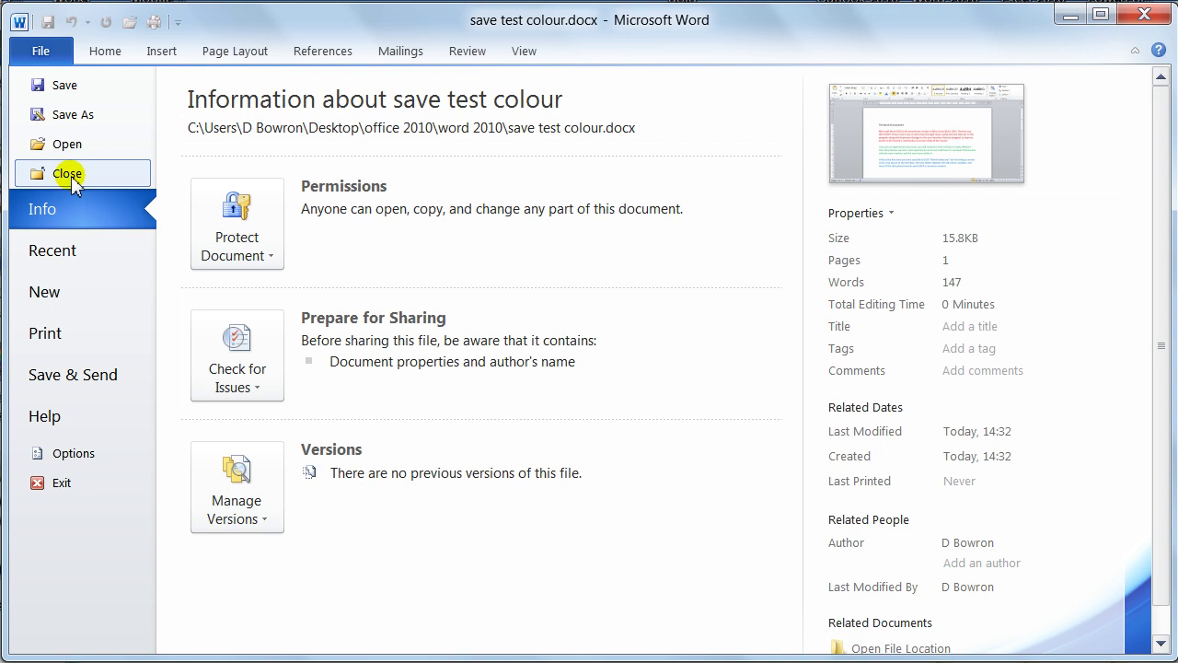
pyautogui.click(73, 178)
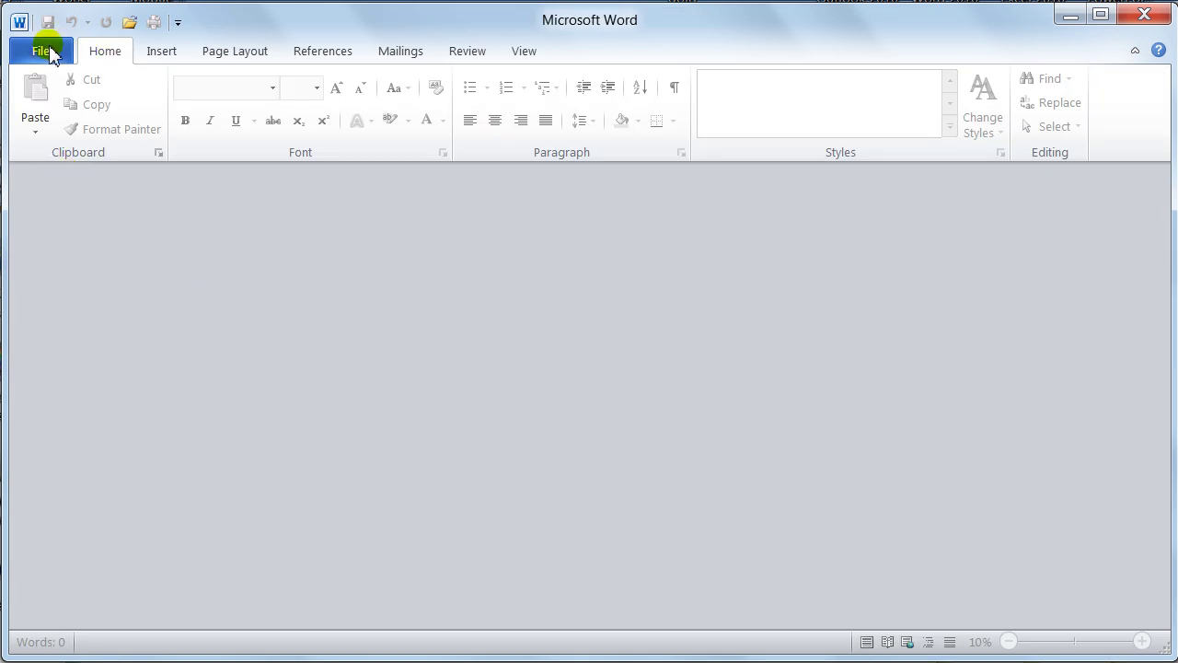
# Step: Open both "save test.docx" and "save test colour.docx" from the "word 2010" folder
pyautogui.click(130, 23)
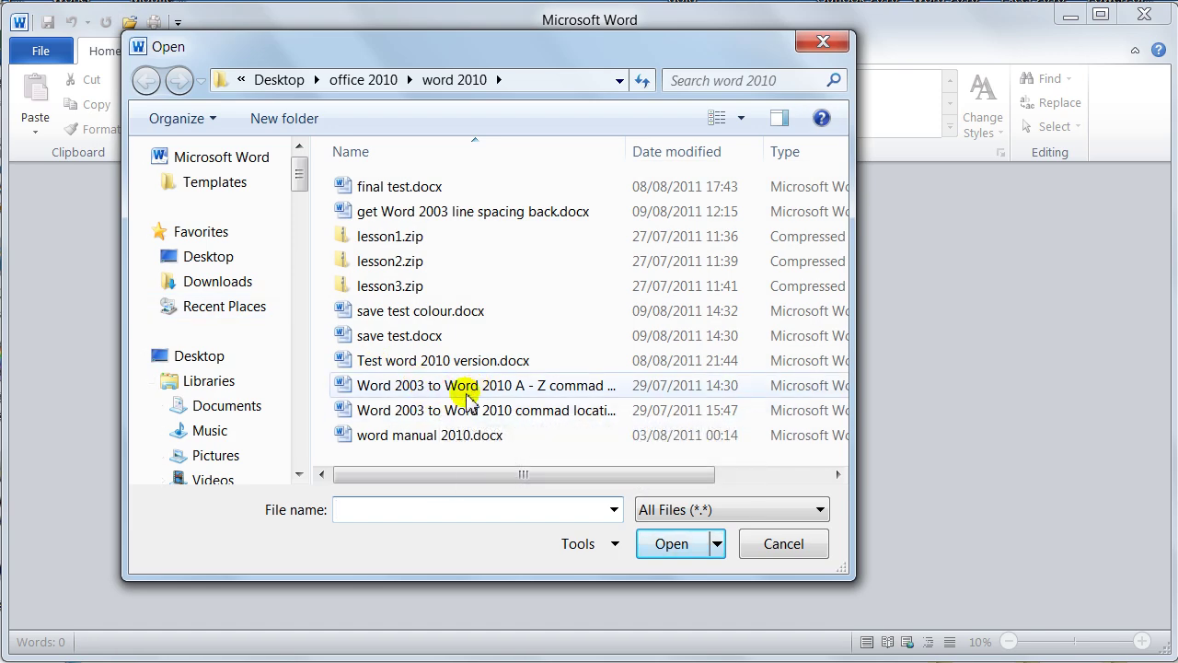
pyautogui.click(388, 339)
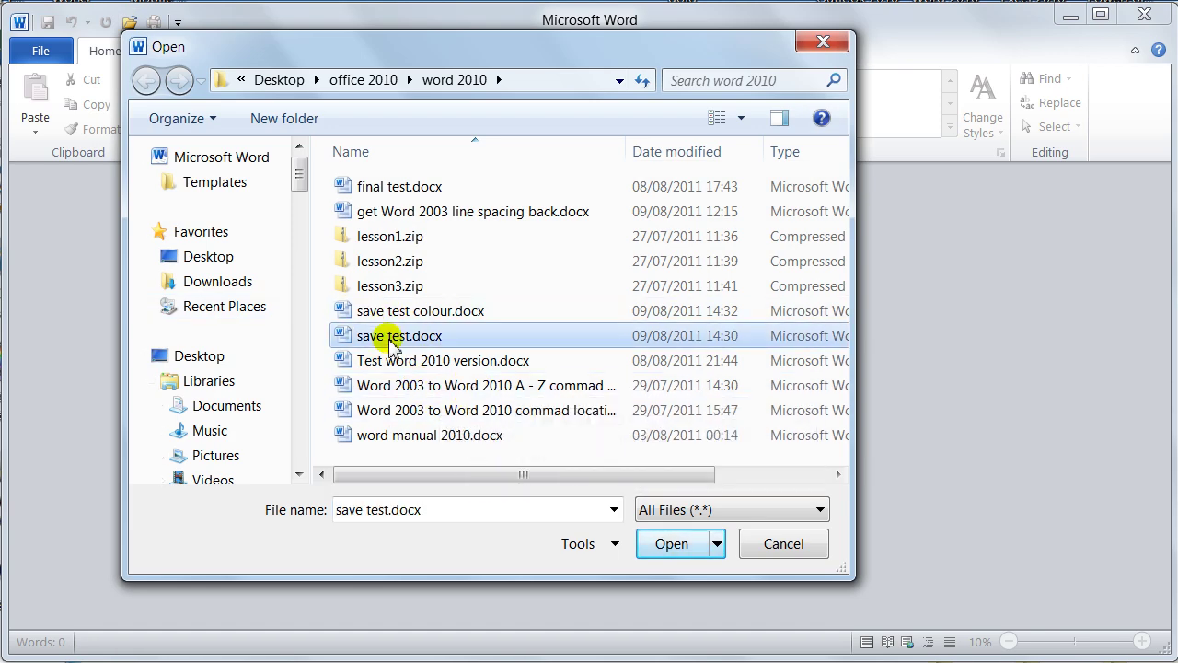
pyautogui.doubleClick(388, 338)
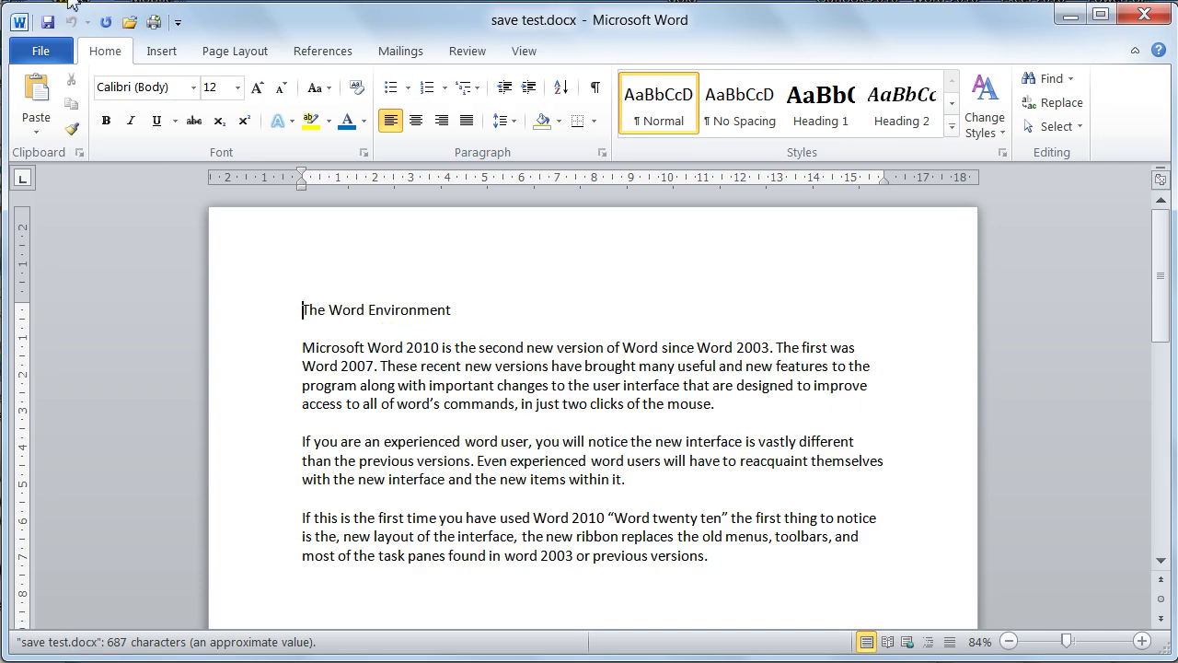
pyautogui.hotkey('ctrl', 'o')
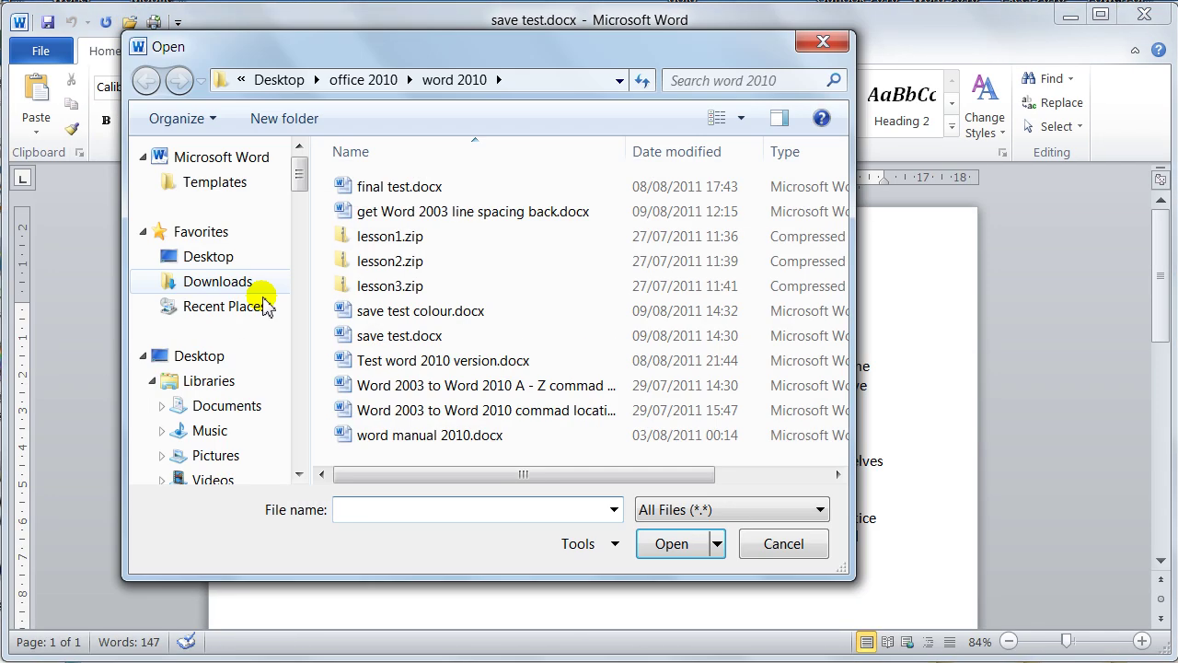
pyautogui.doubleClick(419, 313)
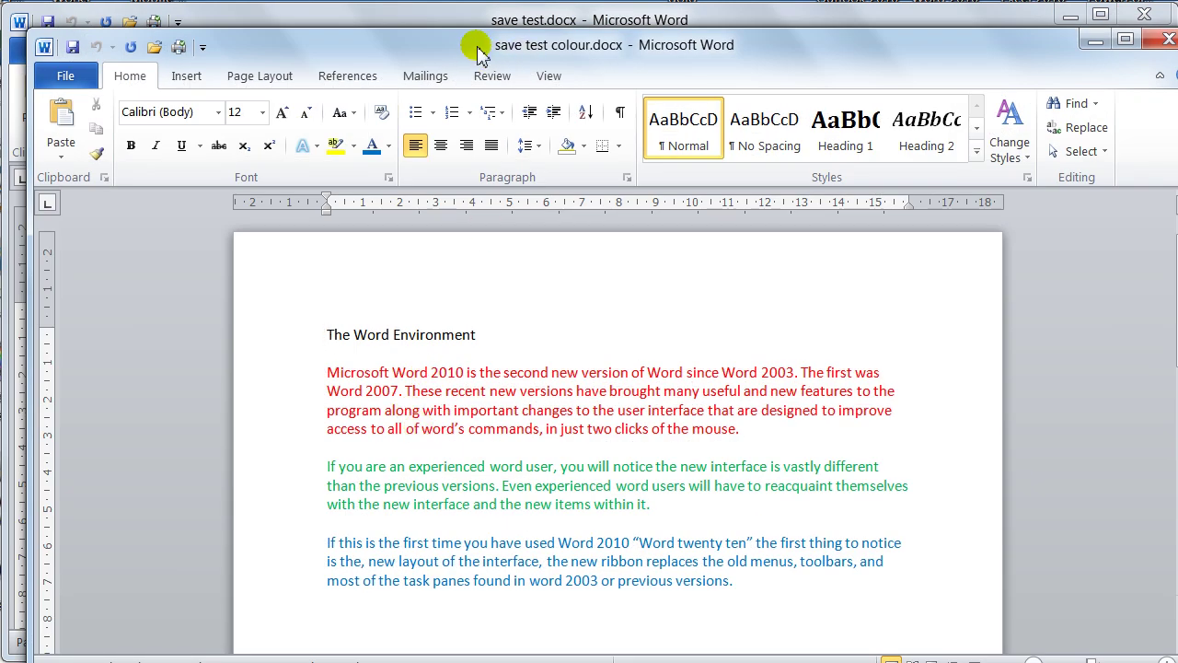
# Step: Resize and arrange the two document windows side by side to compare the coloured copy with the original
pyautogui.moveTo(458, 51); pyautogui.dragTo(874, 28)
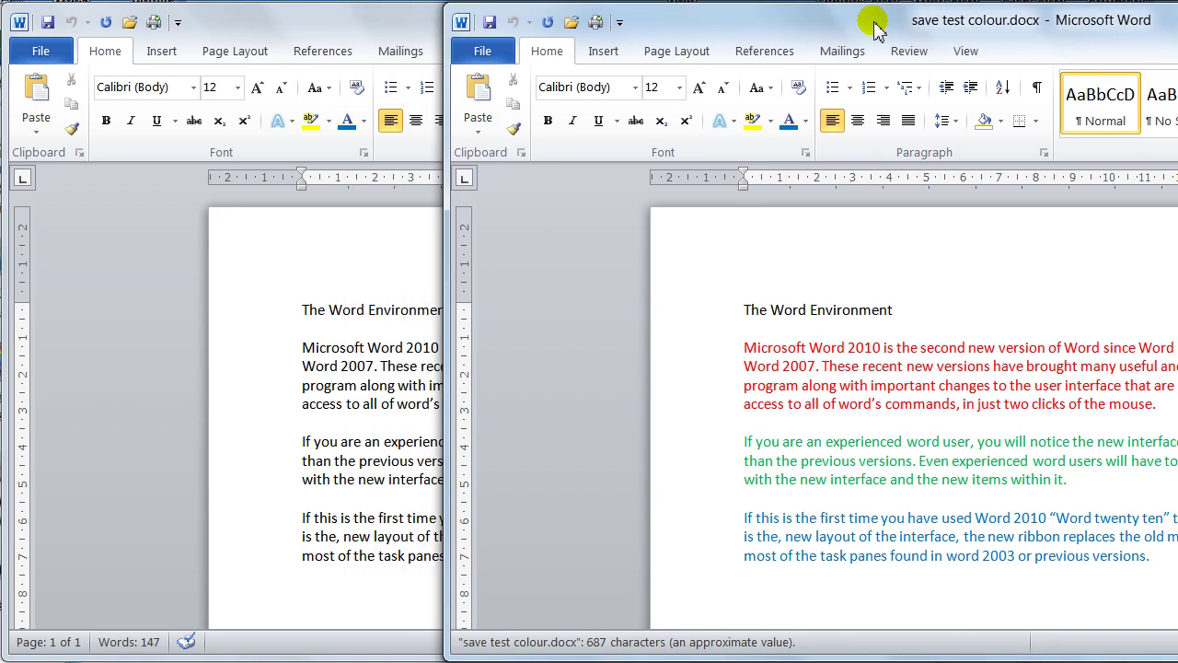
pyautogui.doubleClick(784, 28)
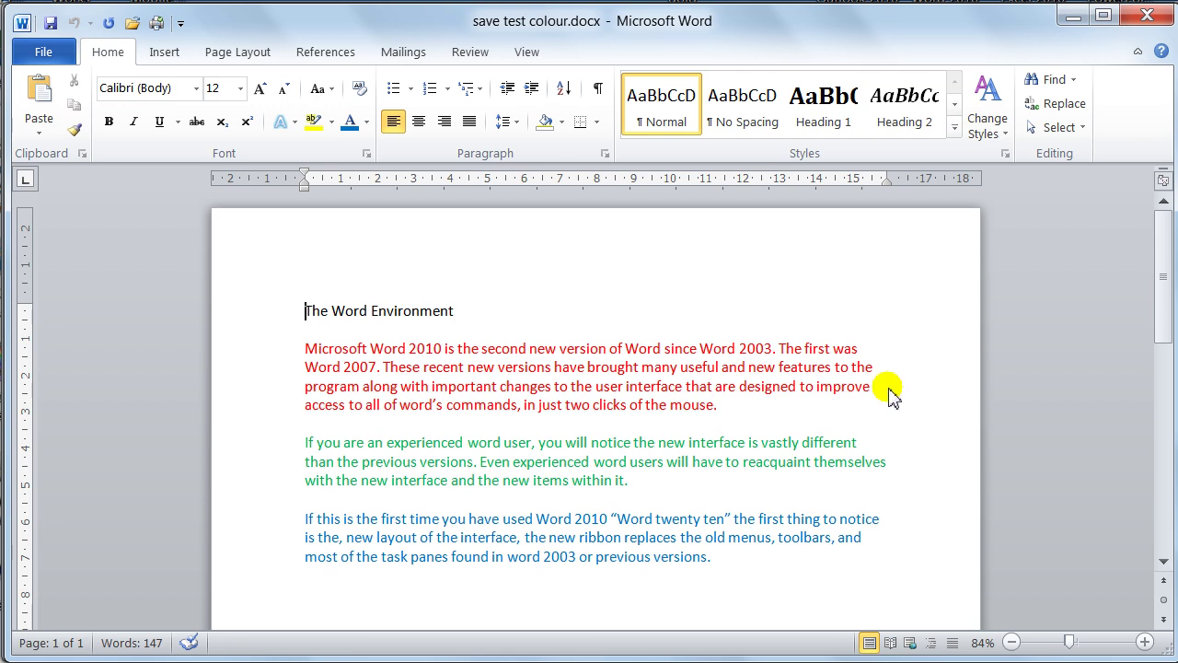
pyautogui.moveTo(1165, 649); pyautogui.dragTo(647, 653)
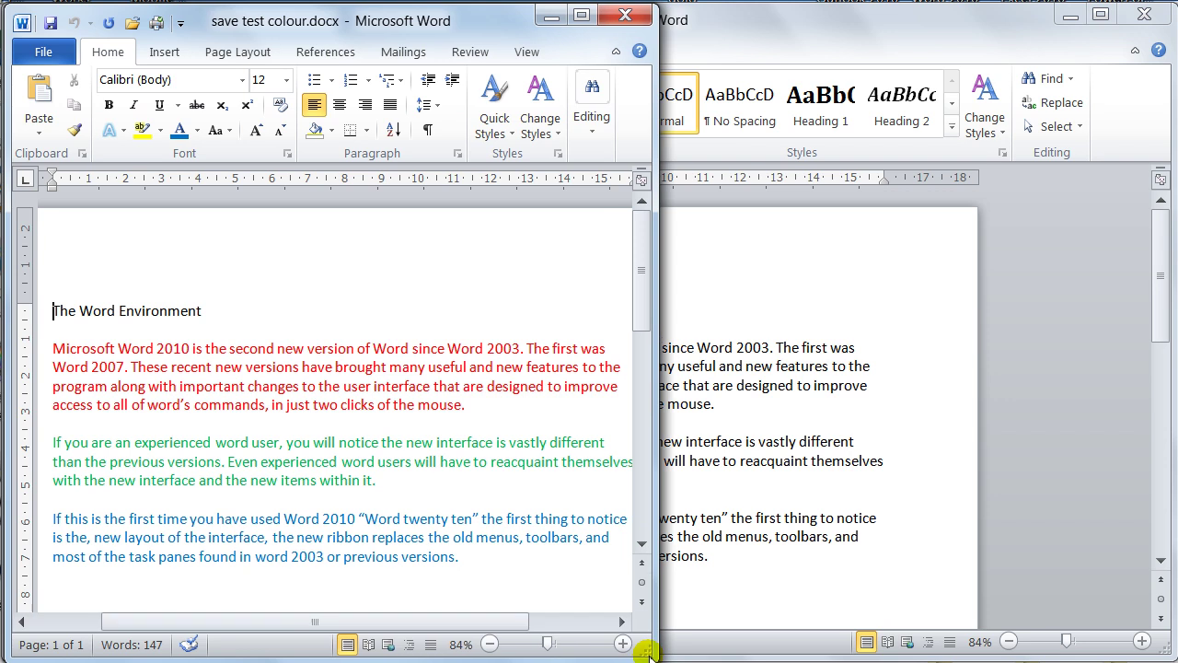
pyautogui.click(838, 37)
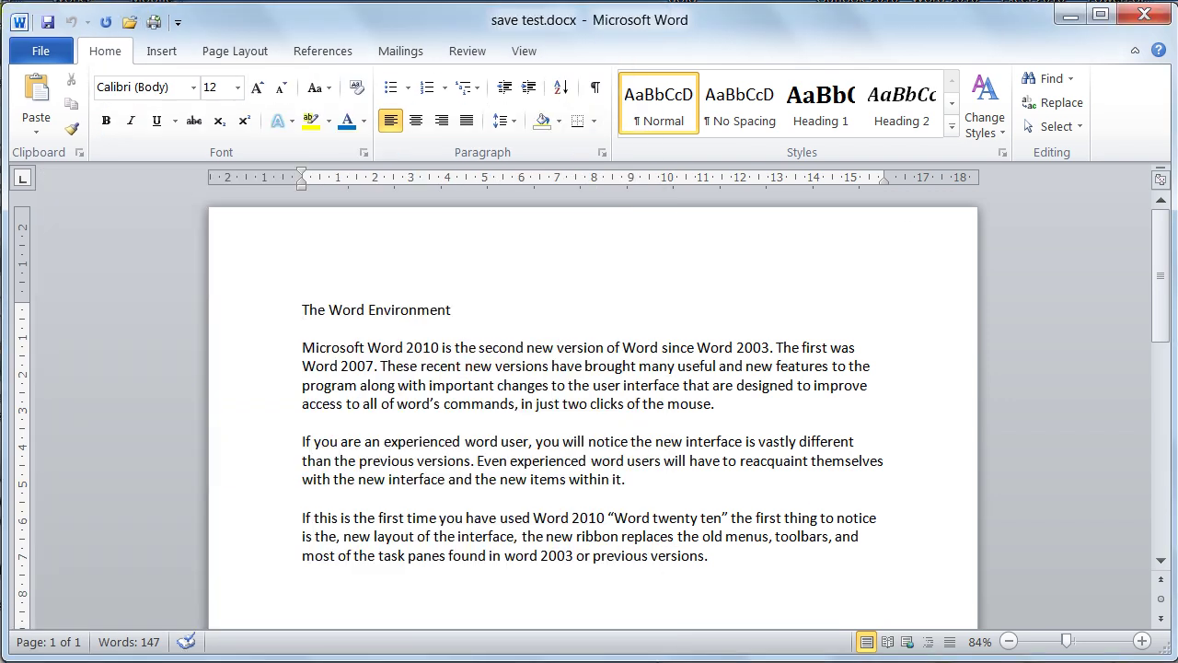
pyautogui.moveTo(5, 5); pyautogui.dragTo(662, 10)
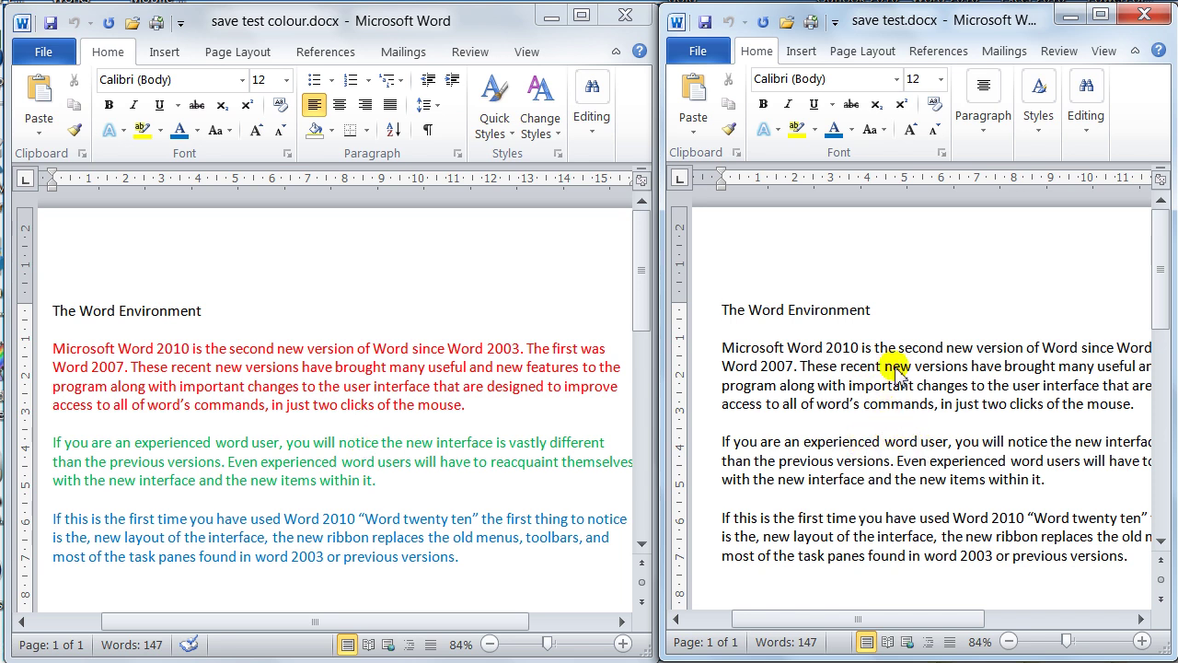
# Step: Close the "save test.docx" window and widen the "save test colour.docx" window back across the screen
pyautogui.click(1145, 17)
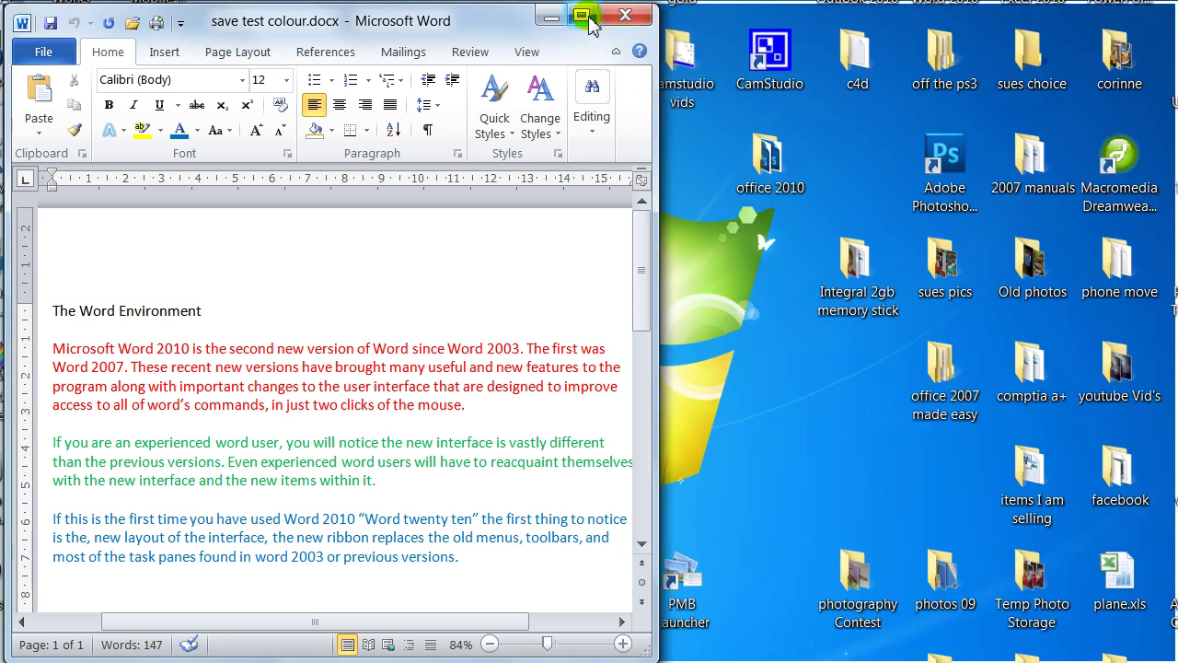
pyautogui.click(583, 15)
pyautogui.press('super+Down')
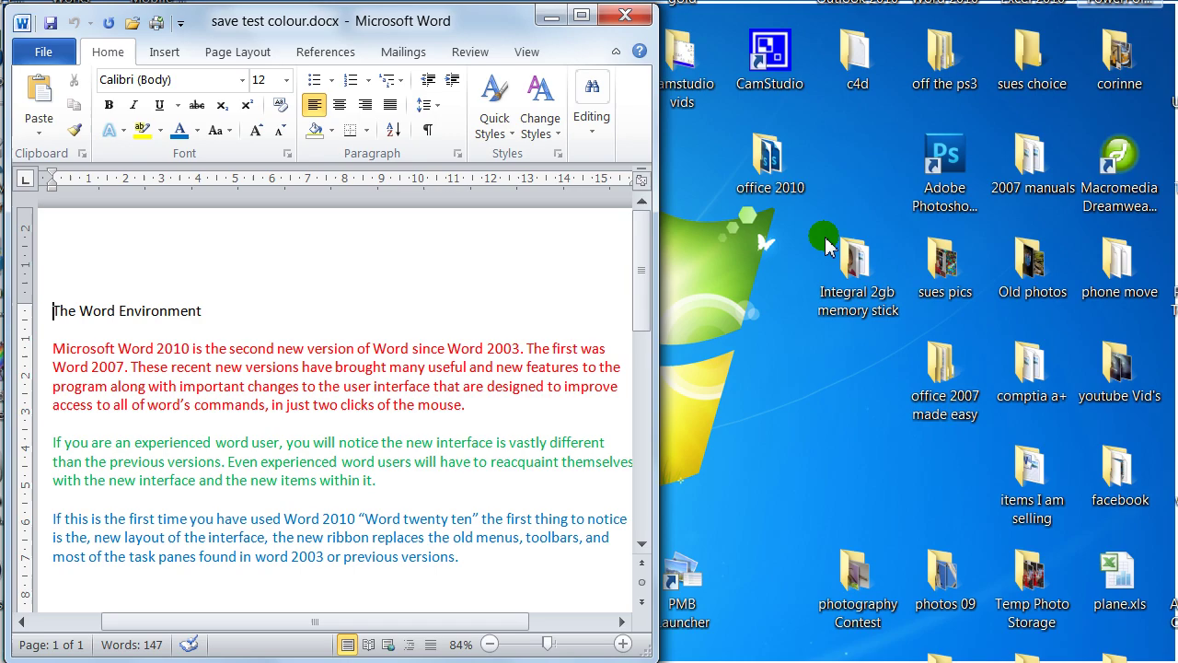
pyautogui.moveTo(644, 653); pyautogui.dragTo(1161, 655)
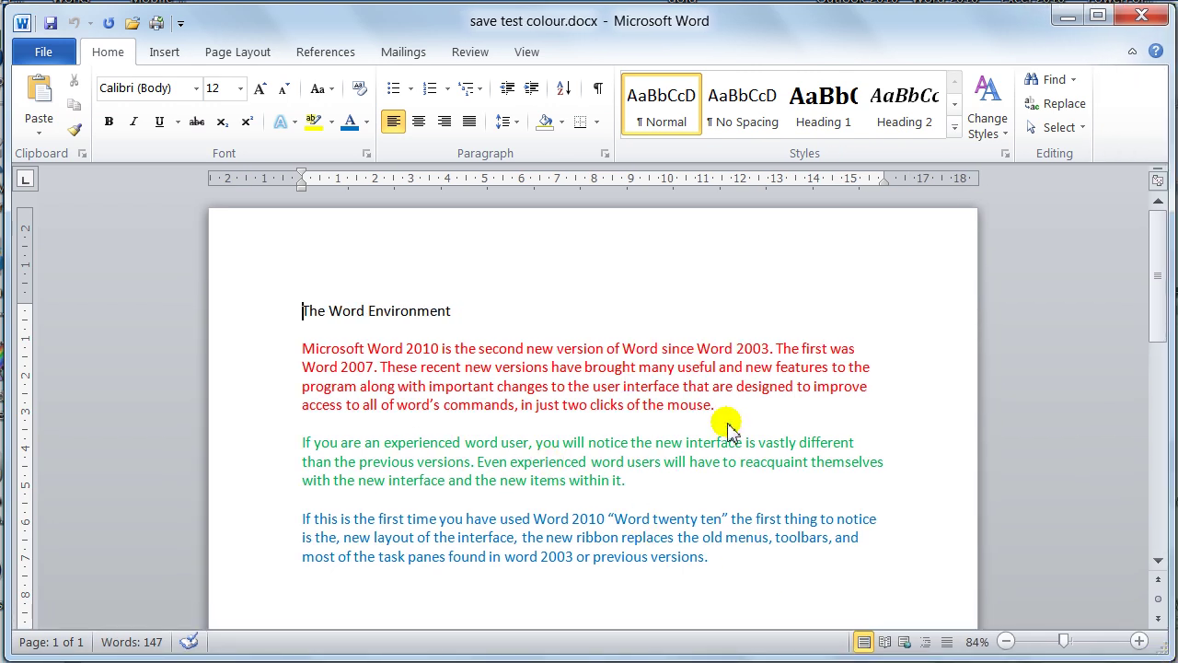
# Step: Insert the Bart Simpson picture from the Pictures library between the red and green paragraphs and shrink it to about 4.56 cm high by 6.09 cm wide
pyautogui.click(161, 55)
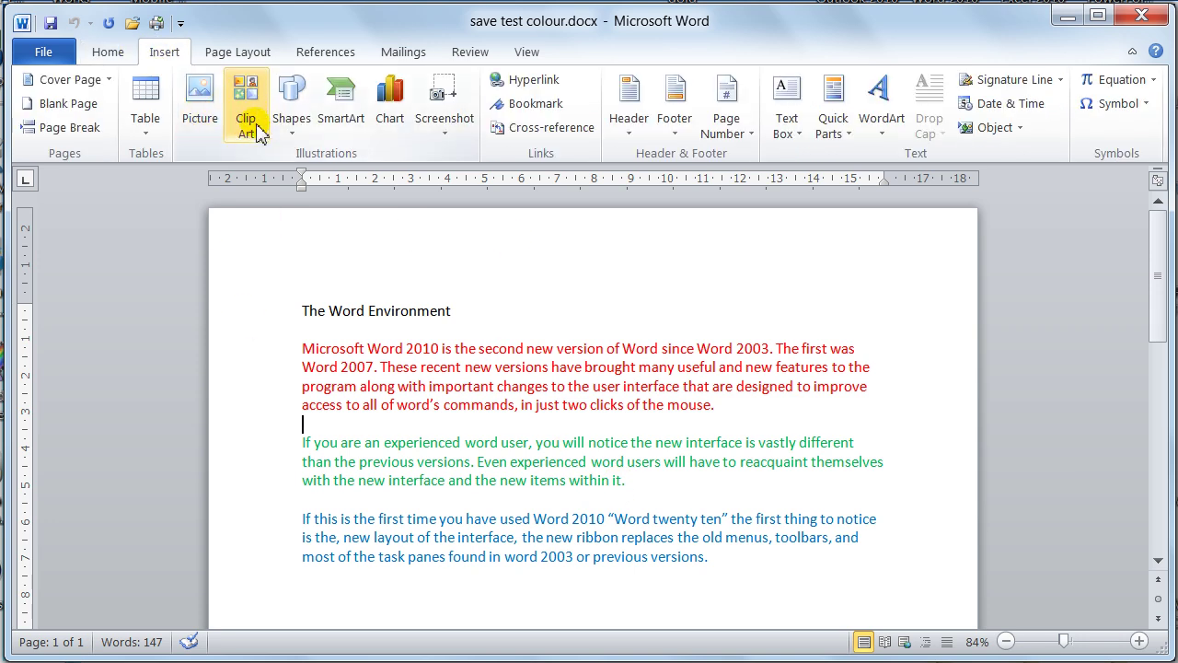
pyautogui.click(203, 120)
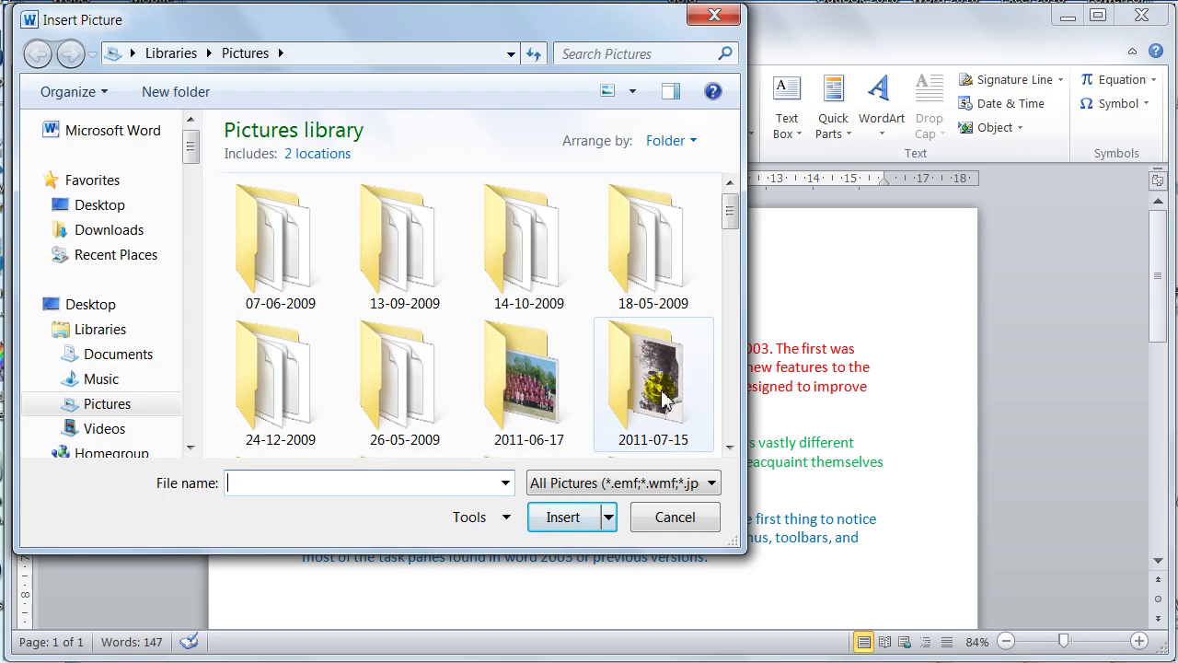
pyautogui.moveTo(731, 211); pyautogui.dragTo(736, 287)
pyautogui.click(412, 391)
pyautogui.doubleClick(412, 392)
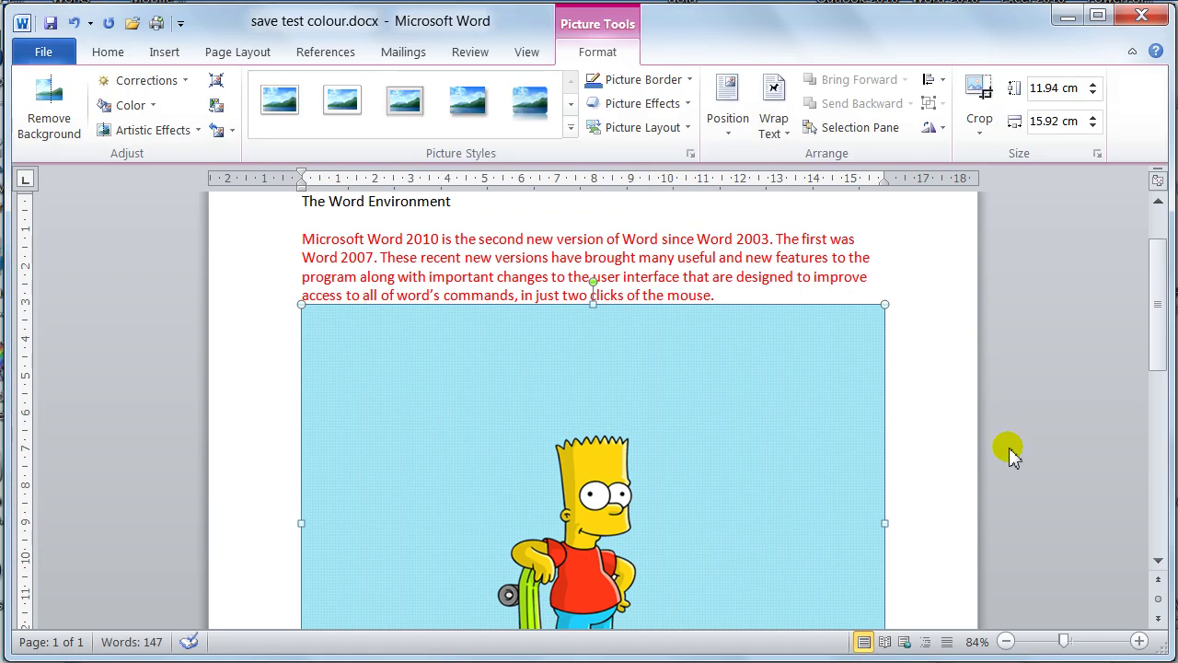
pyautogui.moveTo(1162, 341); pyautogui.dragTo(1157, 395)
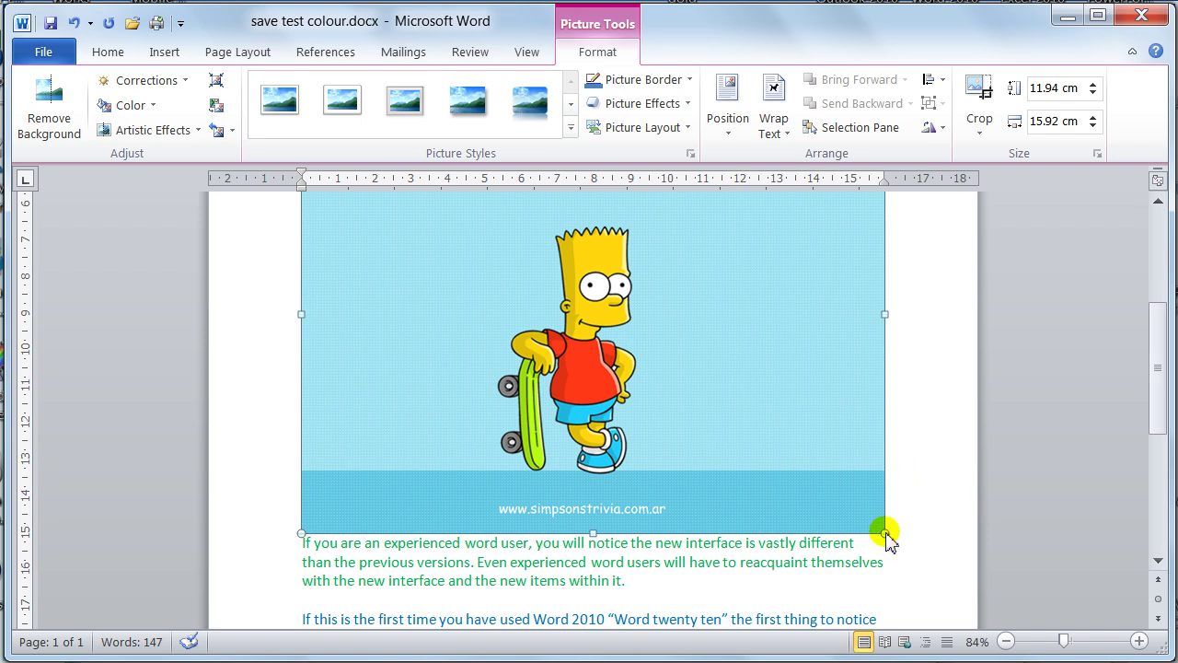
pyautogui.moveTo(885, 533); pyautogui.dragTo(524, 262)
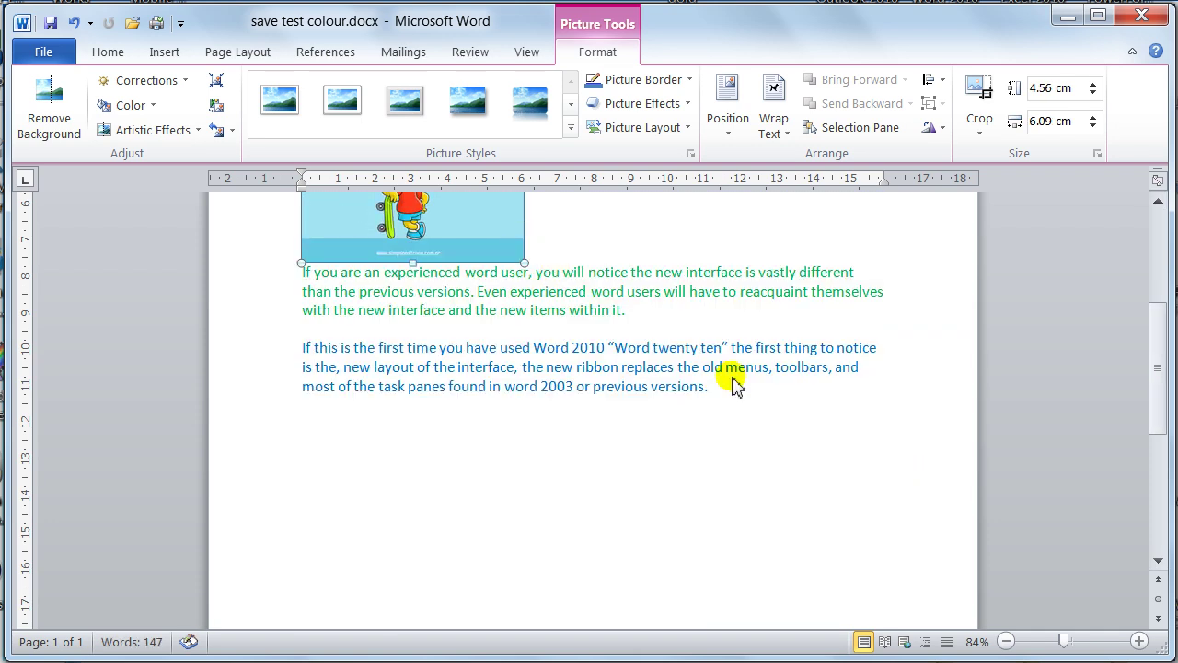
# Step: Set the Bart Simpson picture's text wrapping to Tight and move the picture to the middle of the text
pyautogui.moveTo(1157, 366); pyautogui.dragTo(1162, 301)
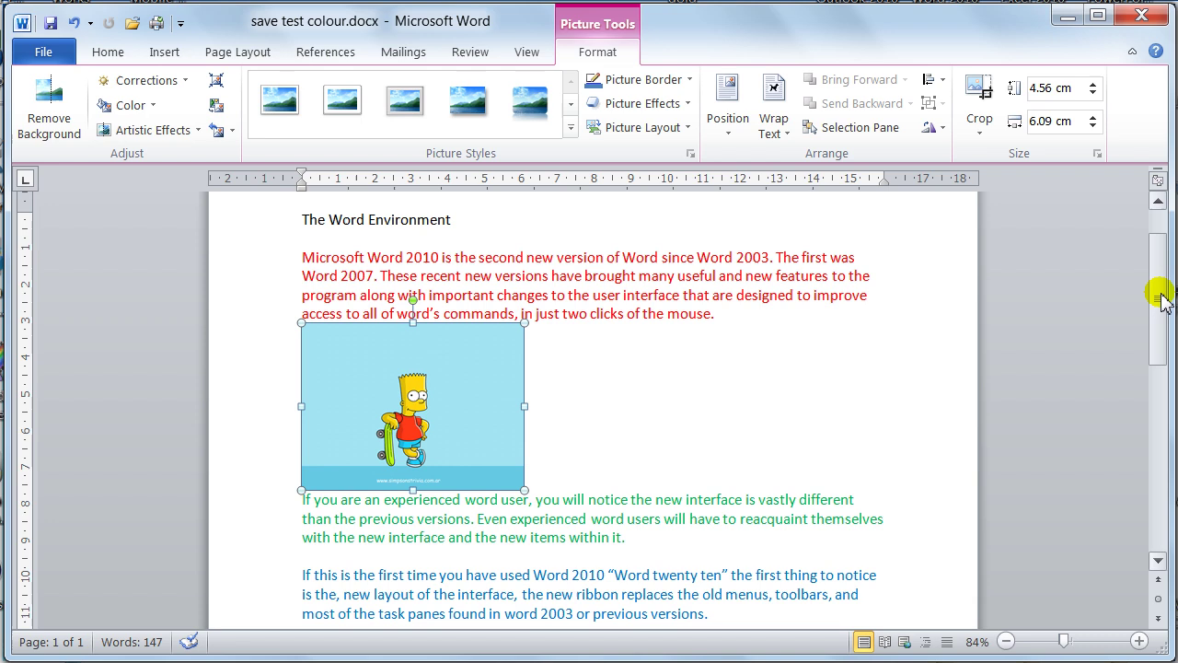
pyautogui.click(781, 131)
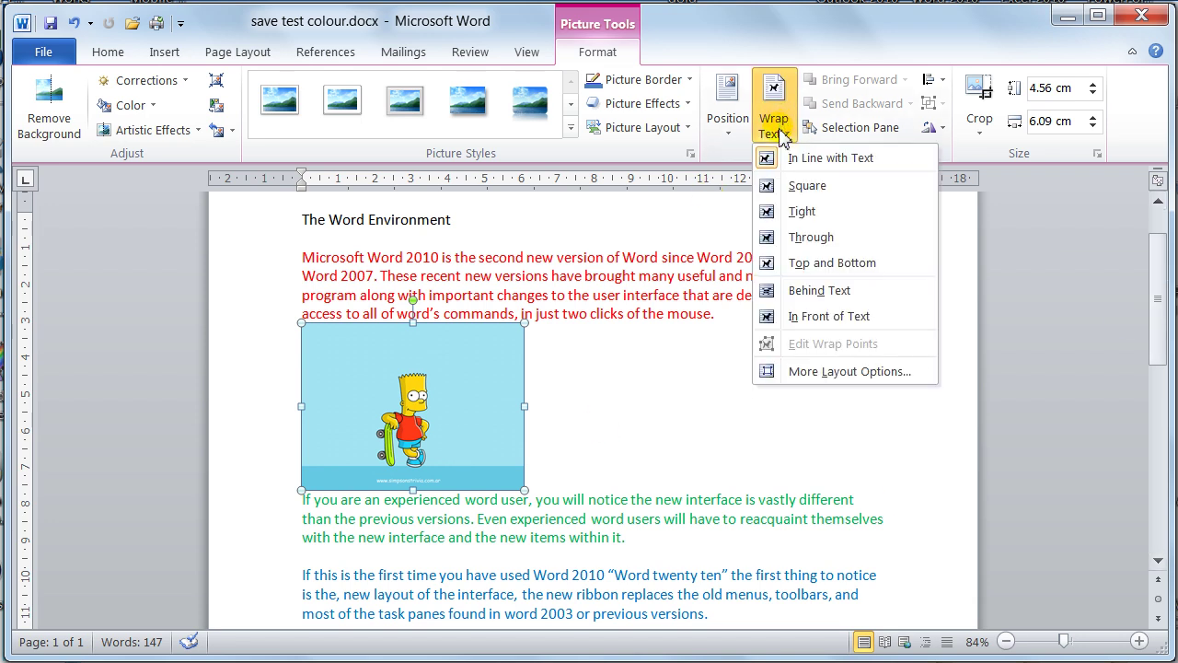
pyautogui.click(795, 214)
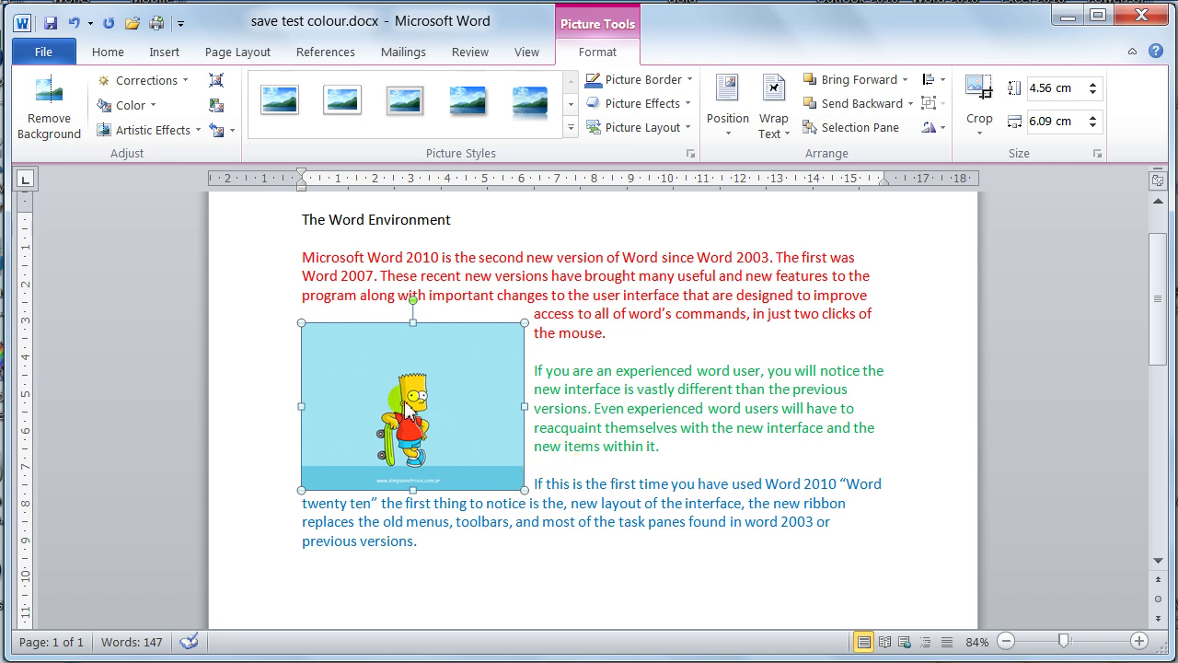
pyautogui.moveTo(409, 410); pyautogui.dragTo(561, 403)
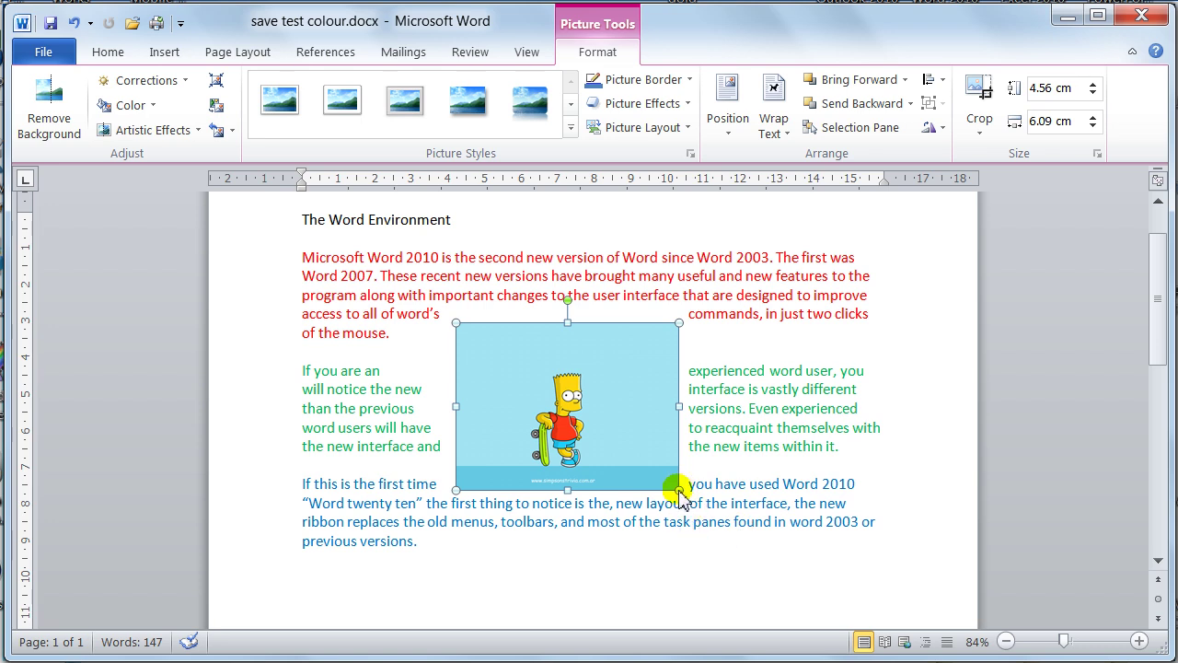
# Step: Enlarge the picture to about 5.05 cm high by 6.74 cm wide and nudge it up until its top overlaps the last lines of the red paragraph
pyautogui.moveTo(678, 490); pyautogui.dragTo(703, 508)
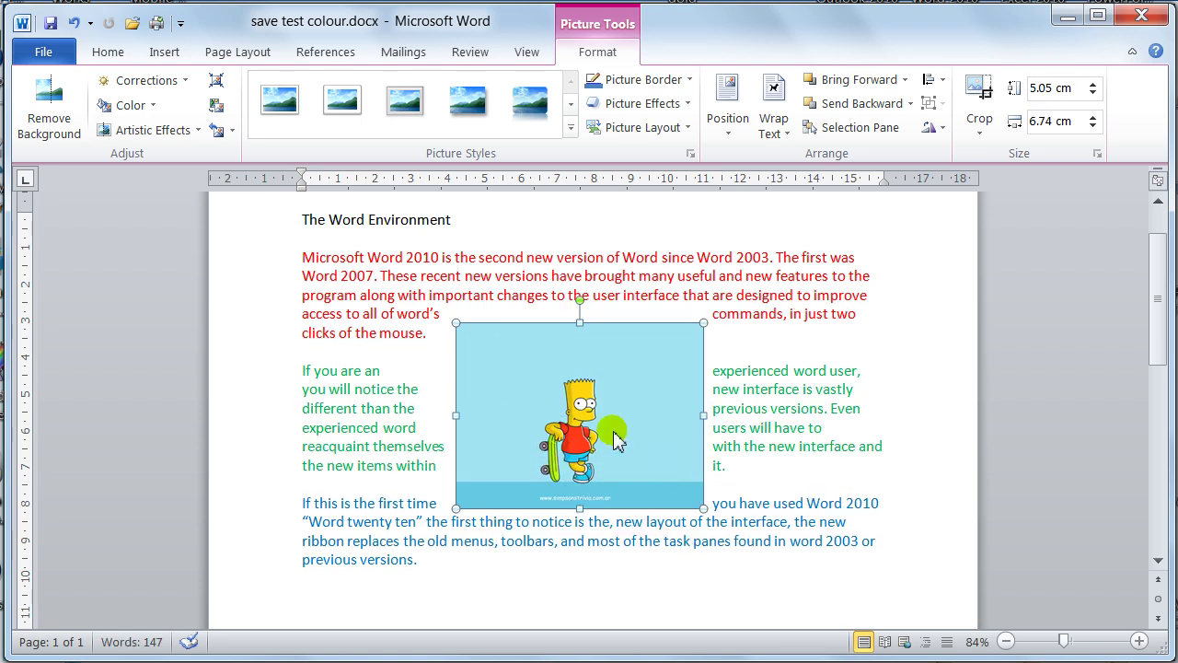
pyautogui.moveTo(615, 440)
pyautogui.mouseDown()
pyautogui.moveTo(618, 449)
pyautogui.moveTo(613, 425)
pyautogui.mouseUp()
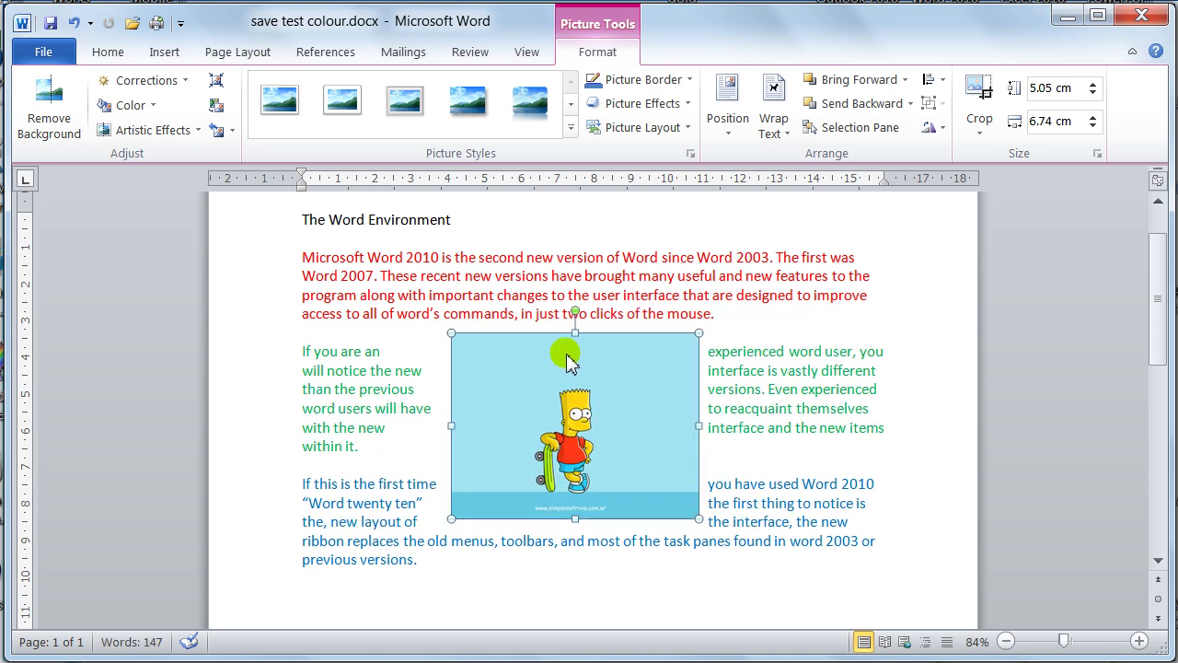
pyautogui.press('Up')
pyautogui.press('Up')
pyautogui.press('Up')
pyautogui.press('Up')
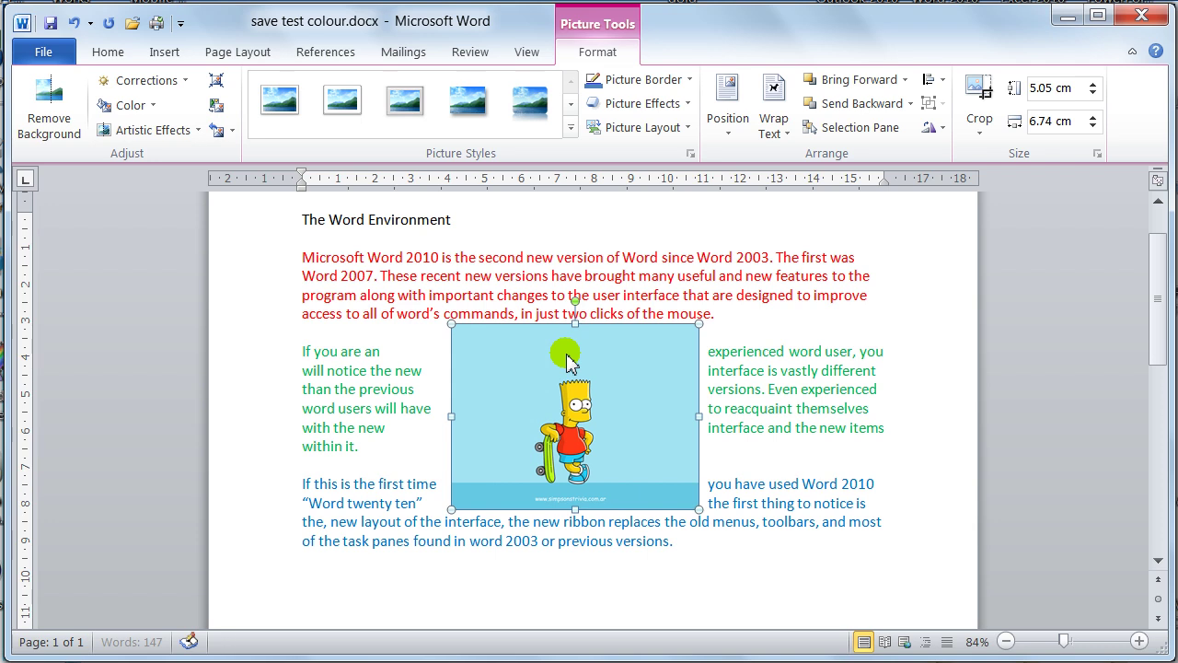
pyautogui.press('Up')
pyautogui.press('Up')
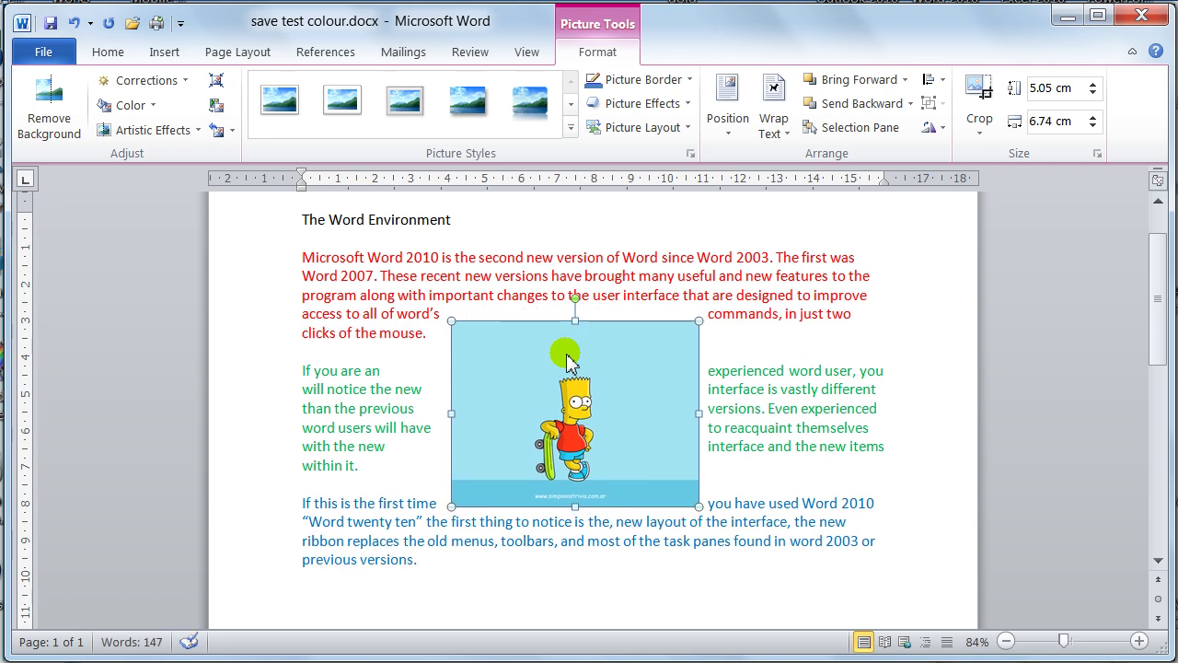
pyautogui.click(292, 381)
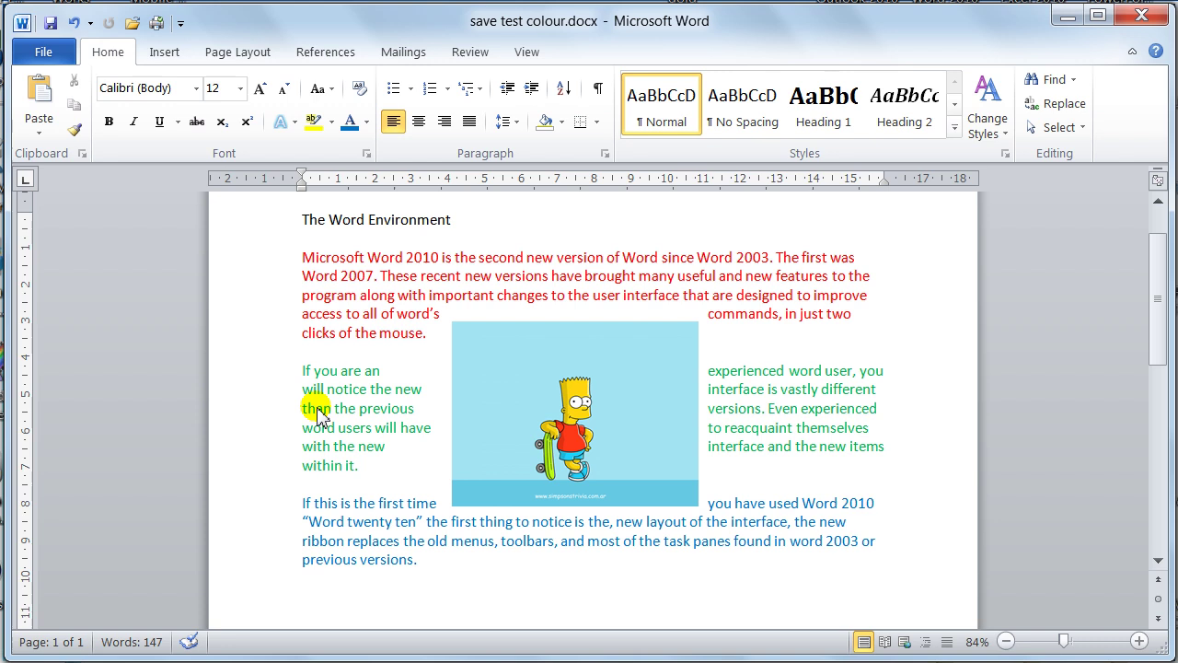
# Step: Save the changes to "save test colour.docx" under its existing name and close the document
pyautogui.click(44, 52)
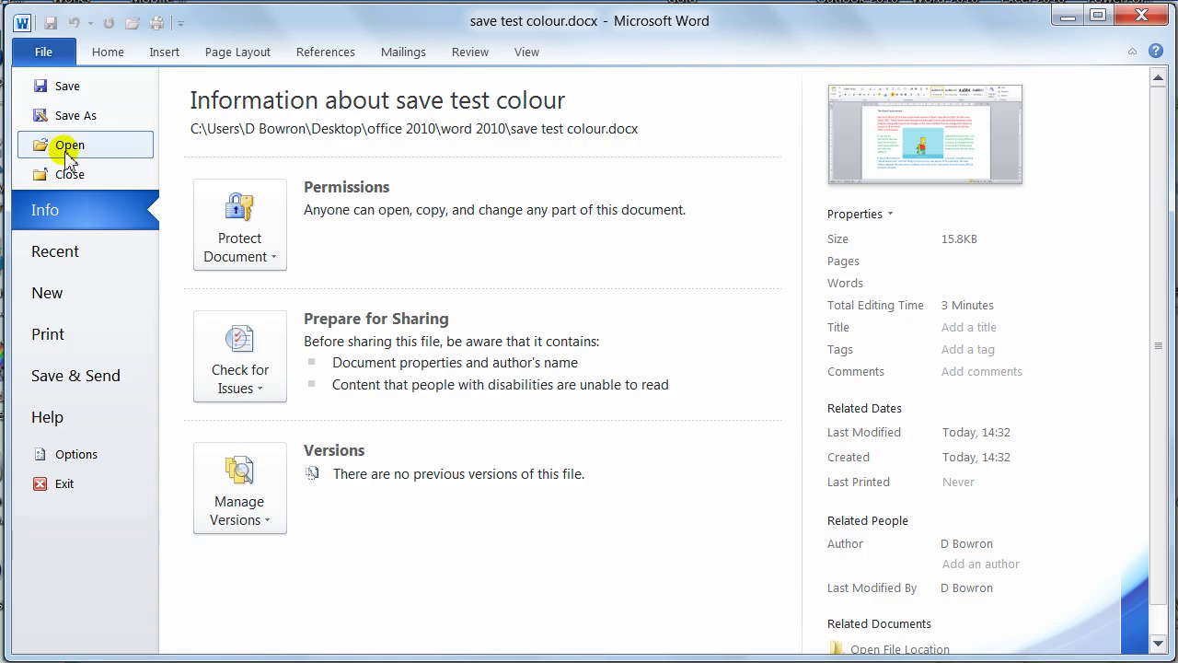
pyautogui.click(67, 86)
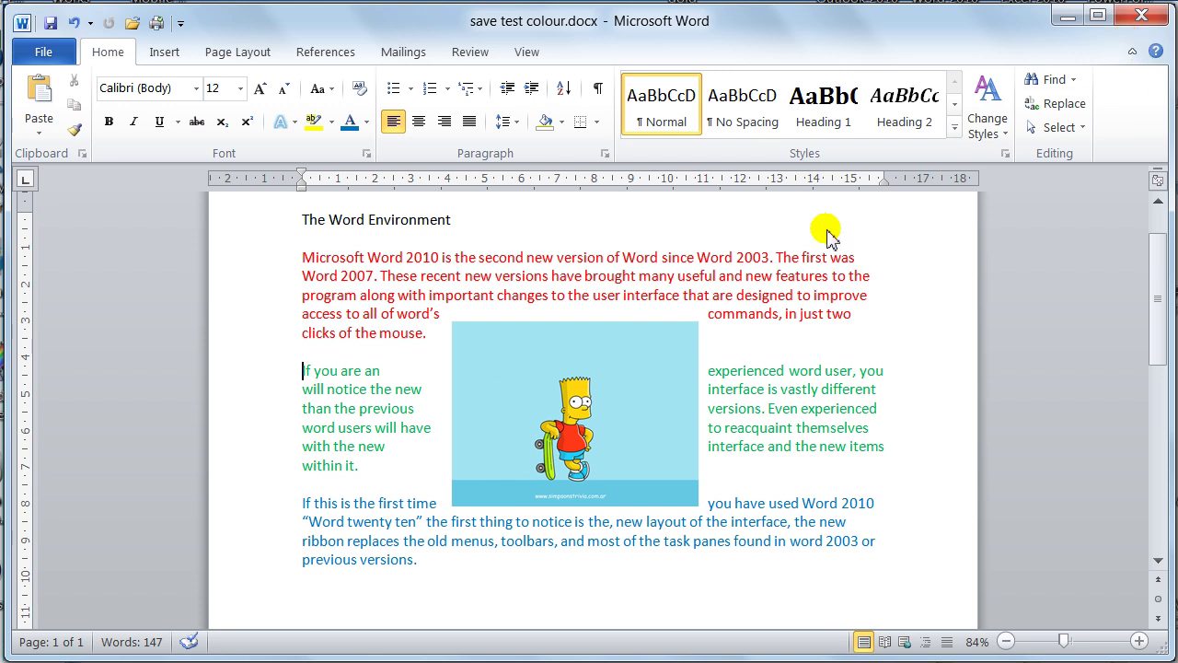
pyautogui.hotkey('ctrl', 'w')
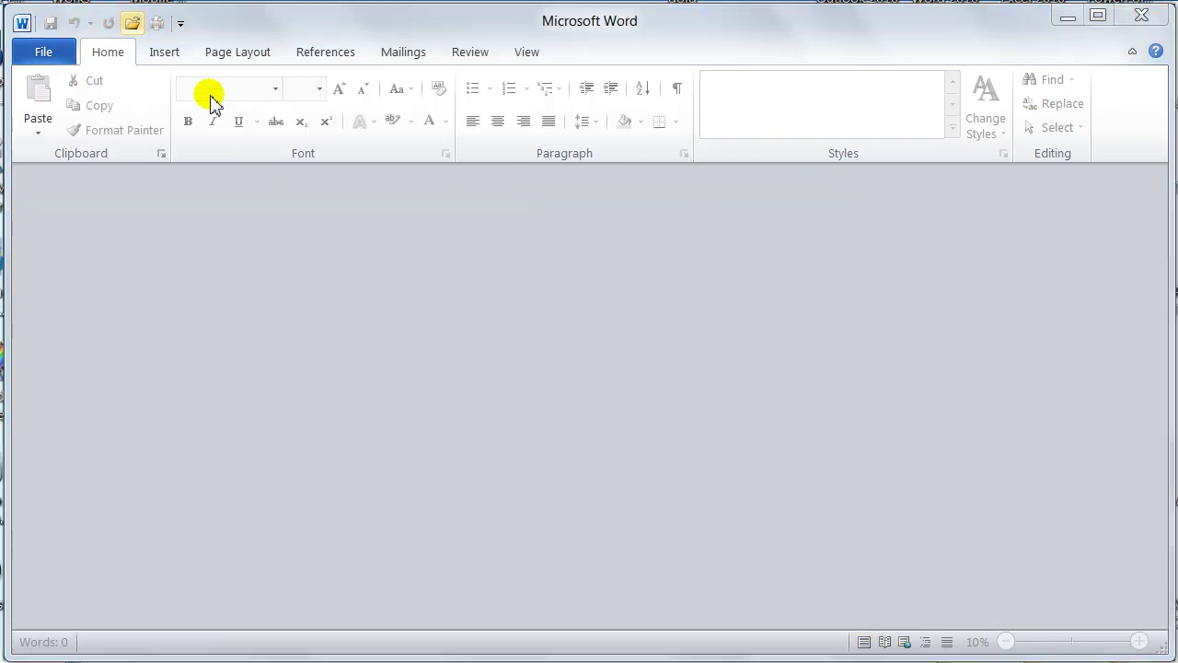
# Step: Reopen "save test colour.docx" from the "word 2010" folder to check the saved picture layout, and close it again
pyautogui.click(133, 25)
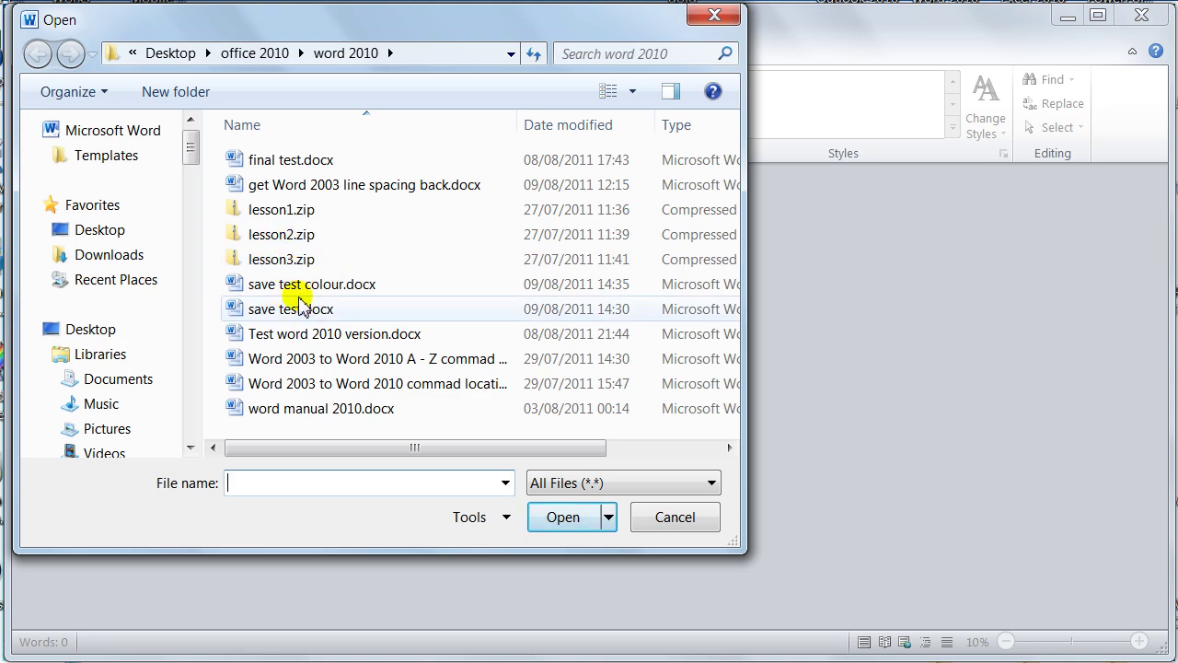
pyautogui.click(311, 288)
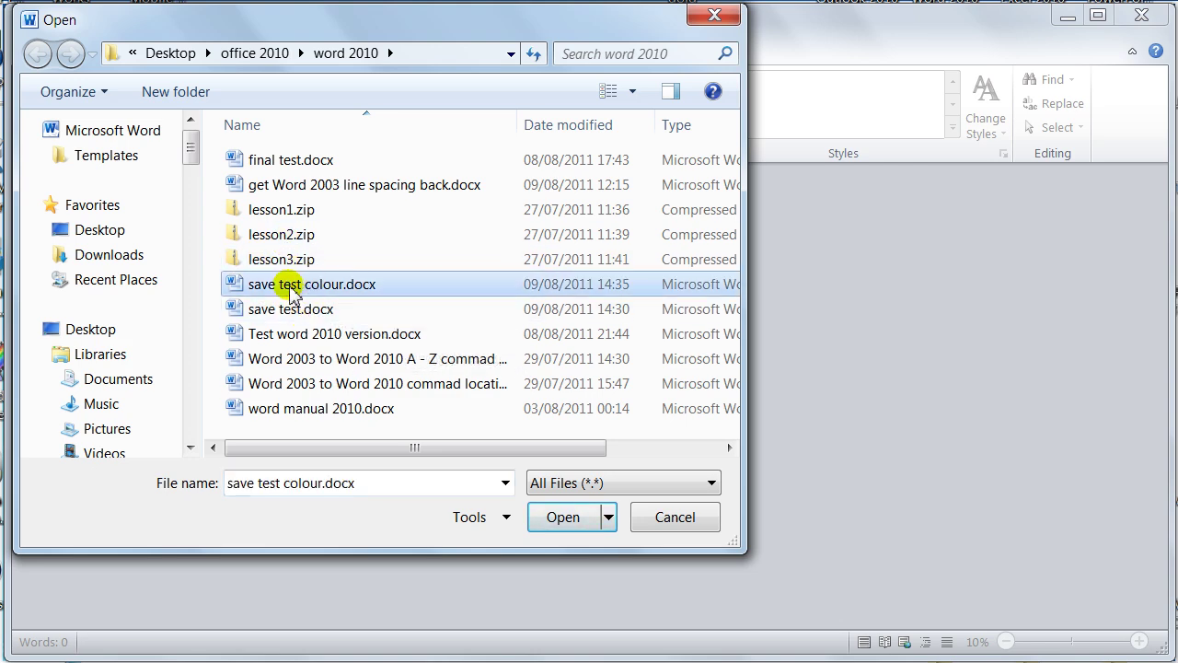
pyautogui.doubleClick(280, 287)
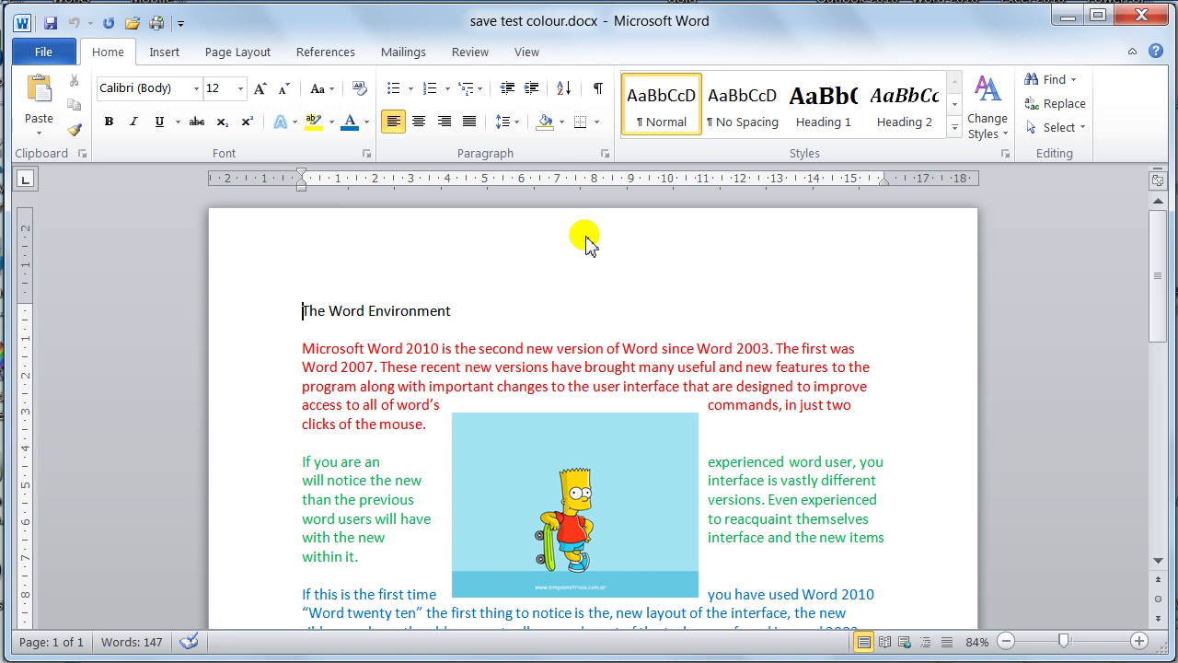
pyautogui.hotkey('ctrl', 'w')
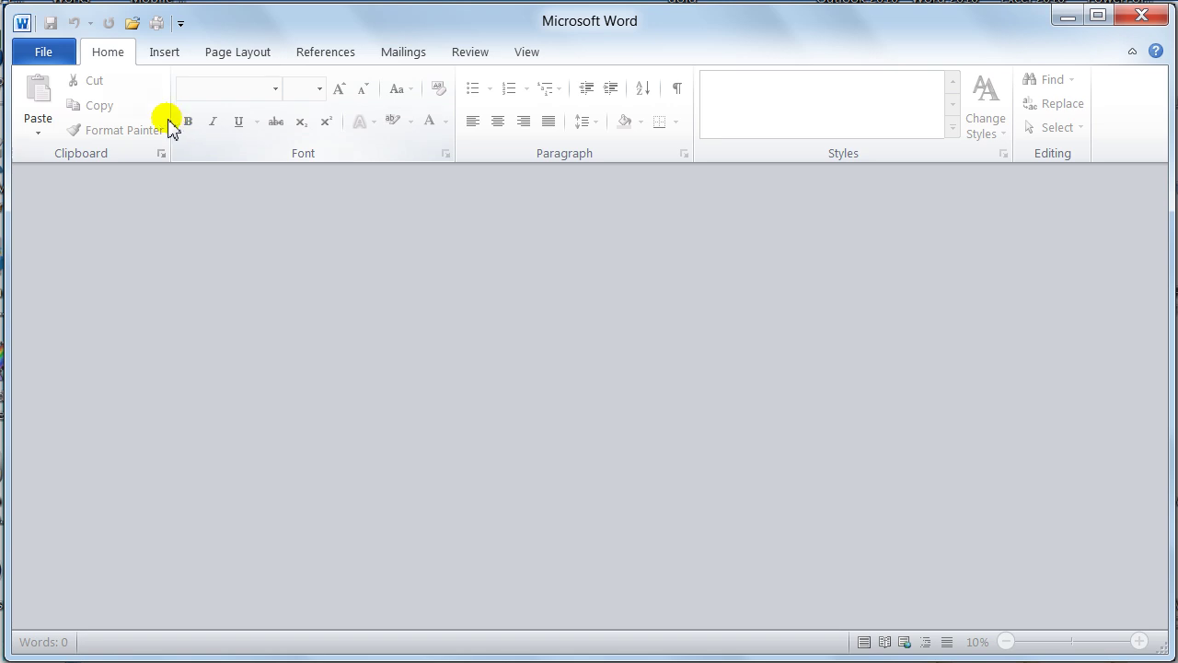
# Step: Create a new blank document and enter a short test line in it
pyautogui.click(43, 51)
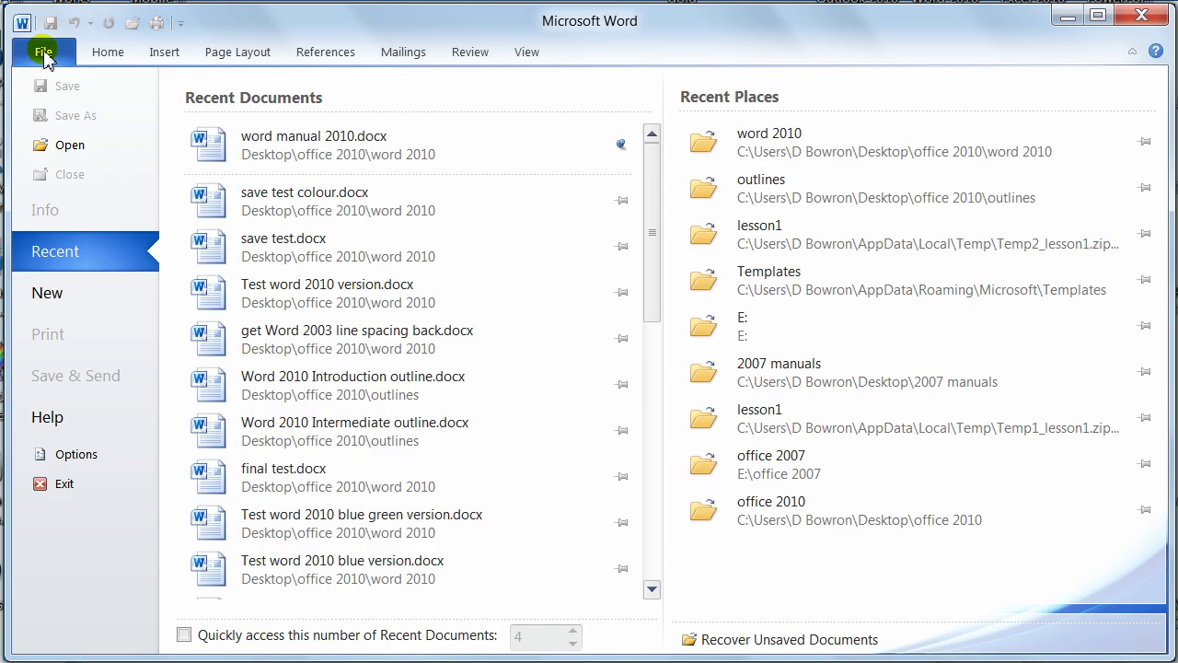
pyautogui.click(72, 299)
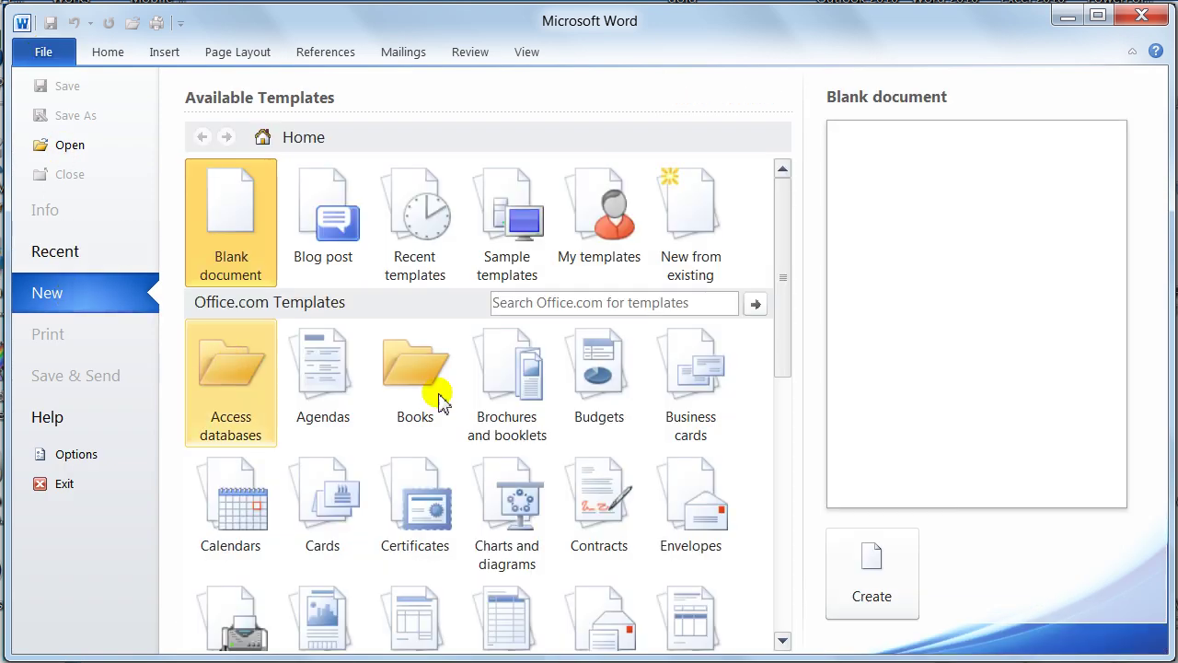
pyautogui.doubleClick(249, 259)
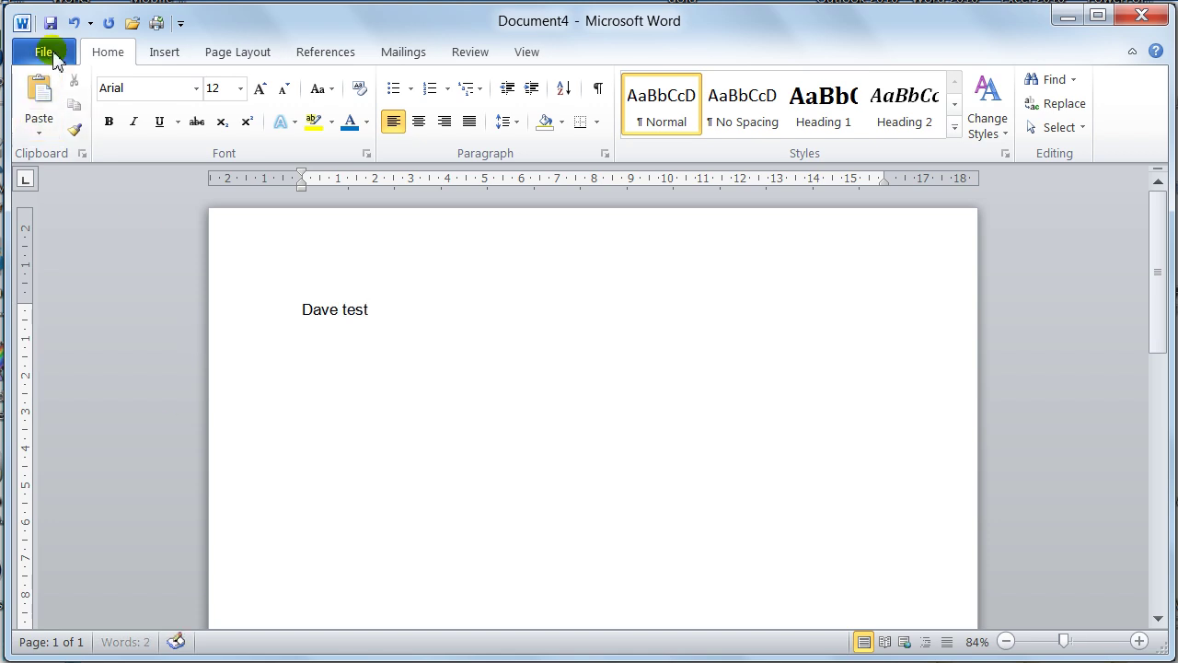
# Step: View the Save As dialog for the new test document, cancel it, and close the document without saving
pyautogui.click(48, 51)
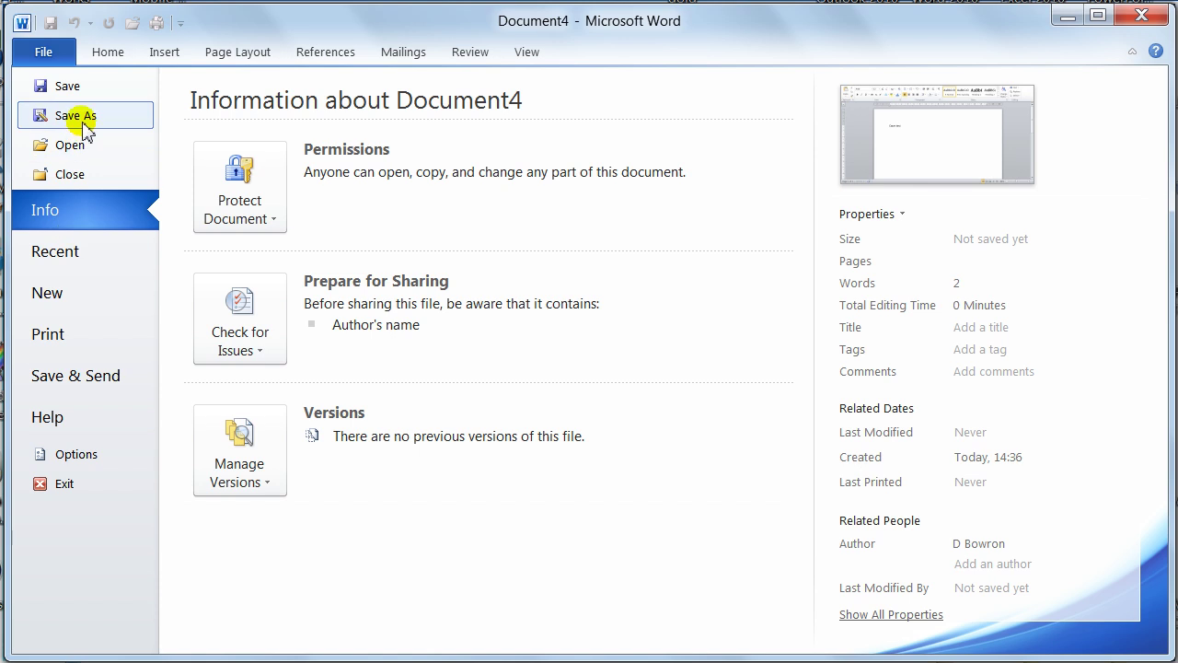
pyautogui.press('Escape')
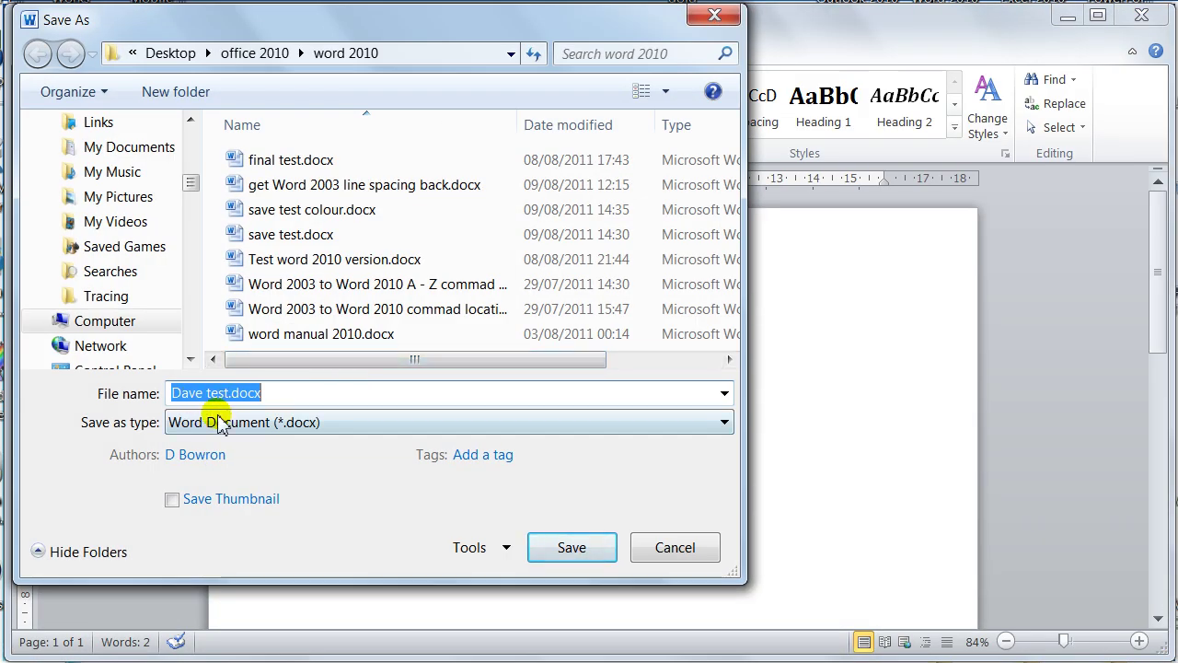
pyautogui.click(700, 552)
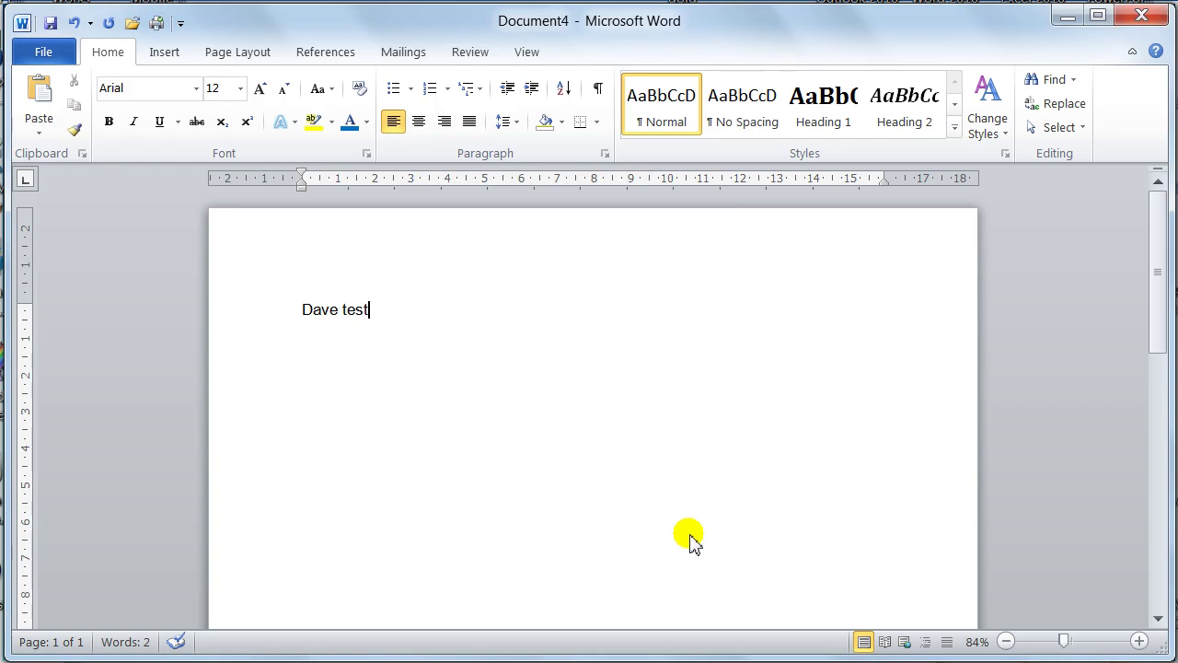
pyautogui.hotkey('alt', 'F4')
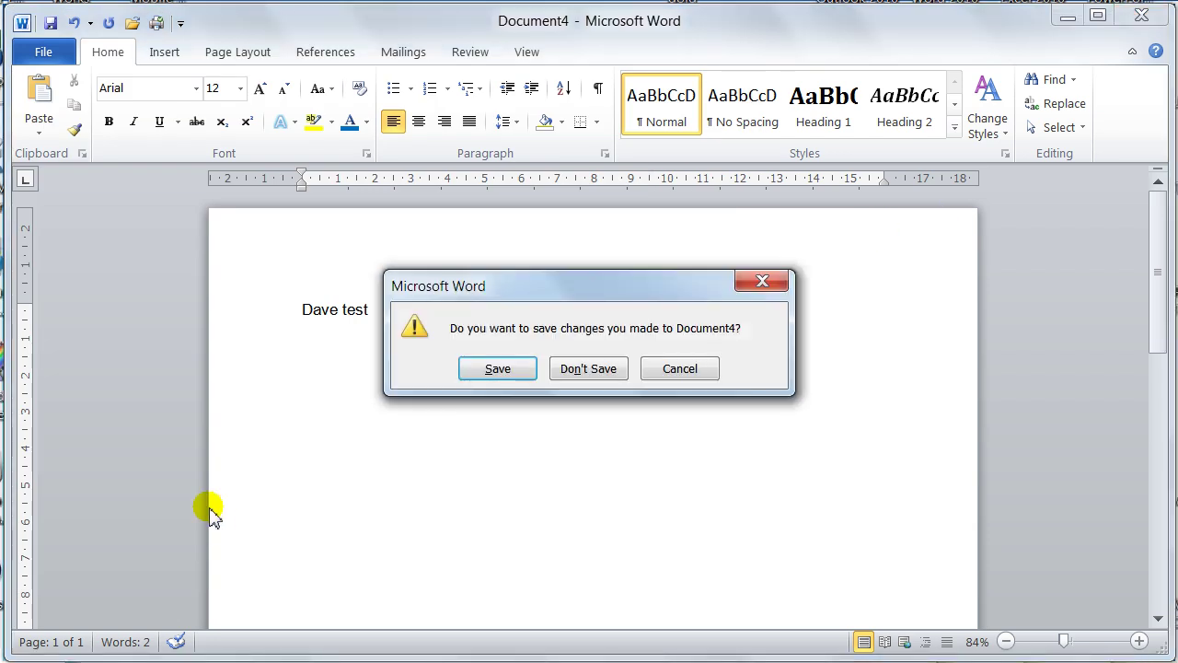
pyautogui.click(603, 370)
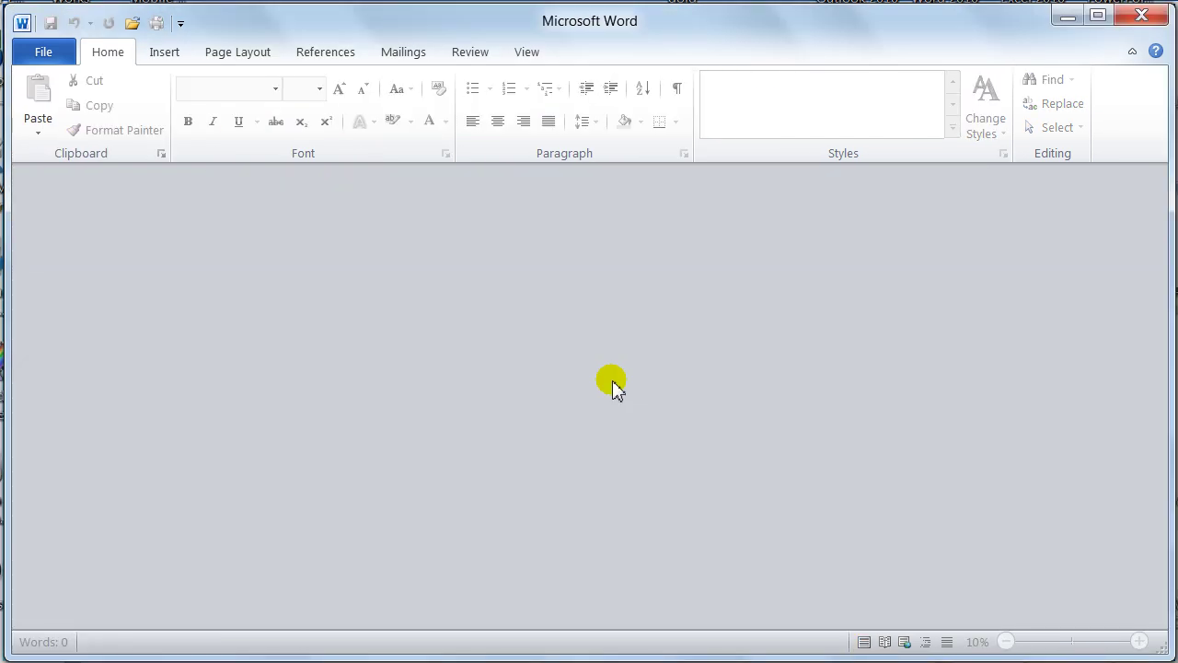
pyautogui.click(43, 52)
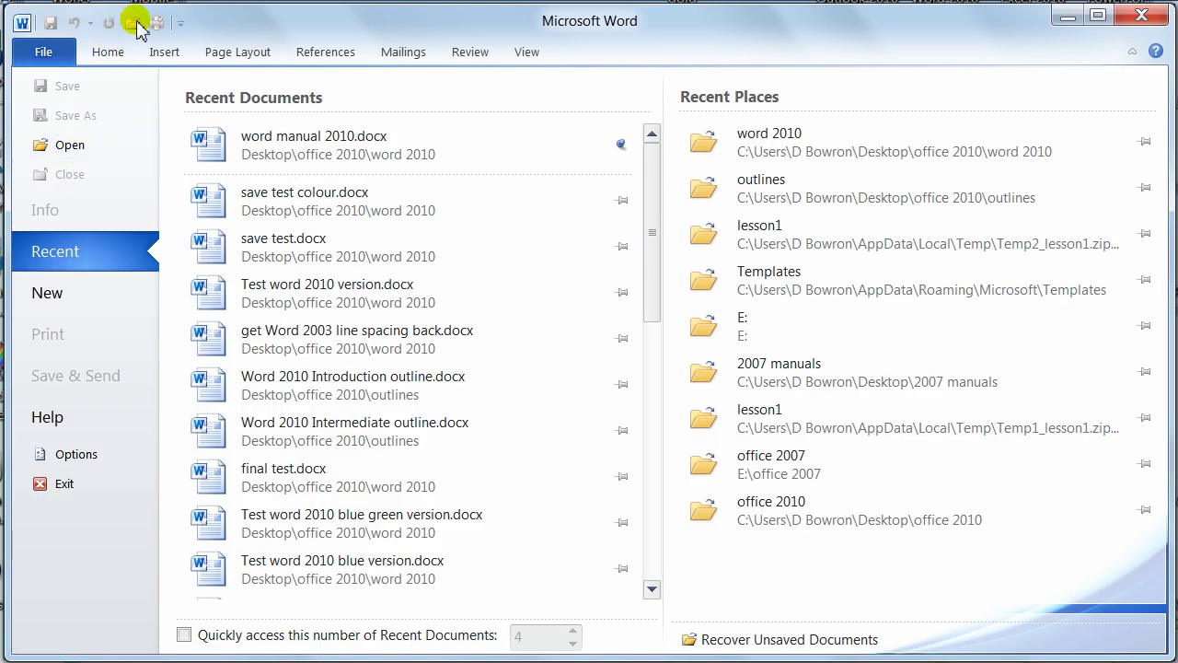
pyautogui.click(68, 152)
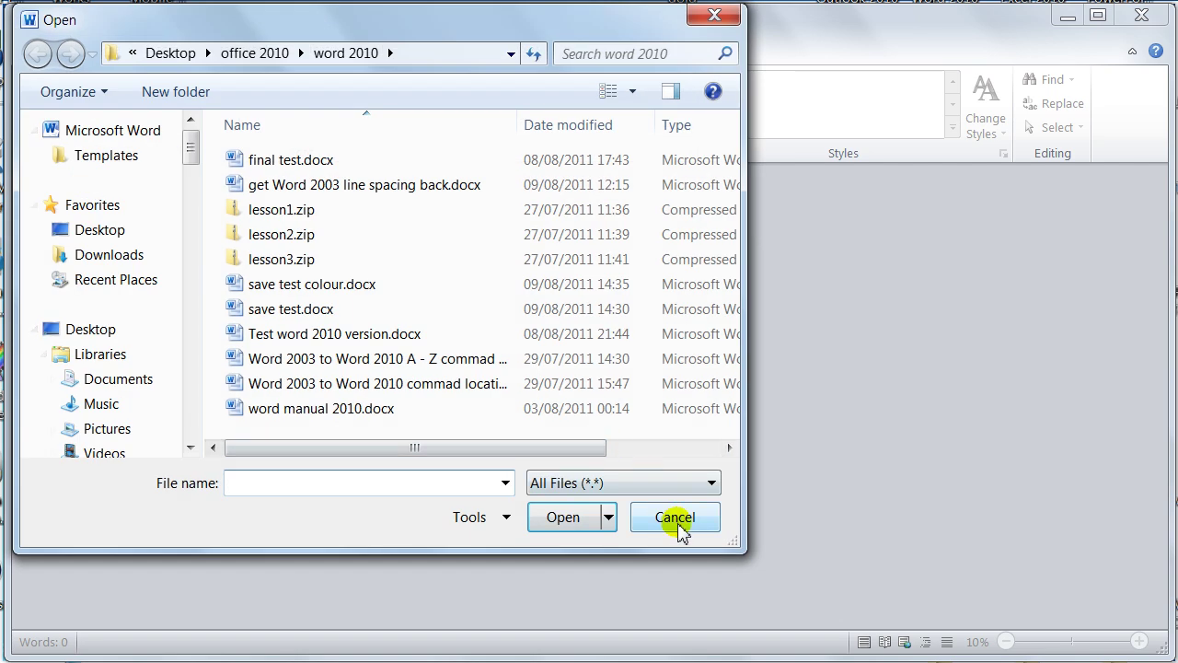
pyautogui.click(676, 520)
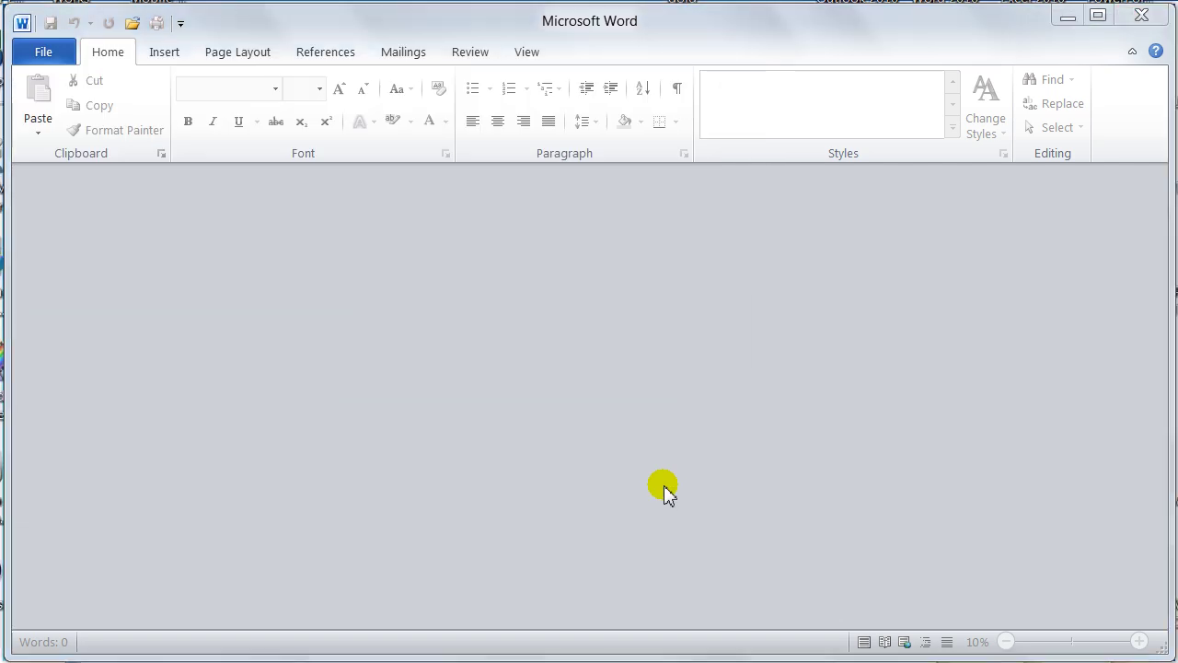
# Step: Open "save test colour.docx" from the "word 2010" folder, look at its file commands, and exit Word
pyautogui.hotkey('ctrl', 'o')
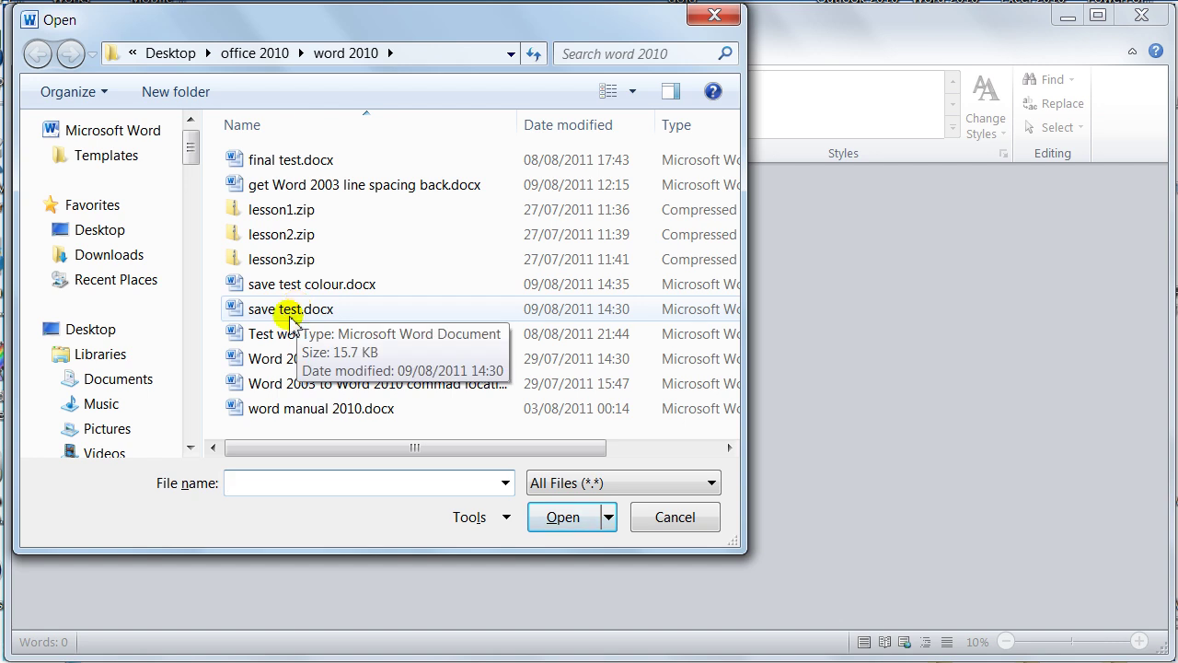
pyautogui.doubleClick(286, 287)
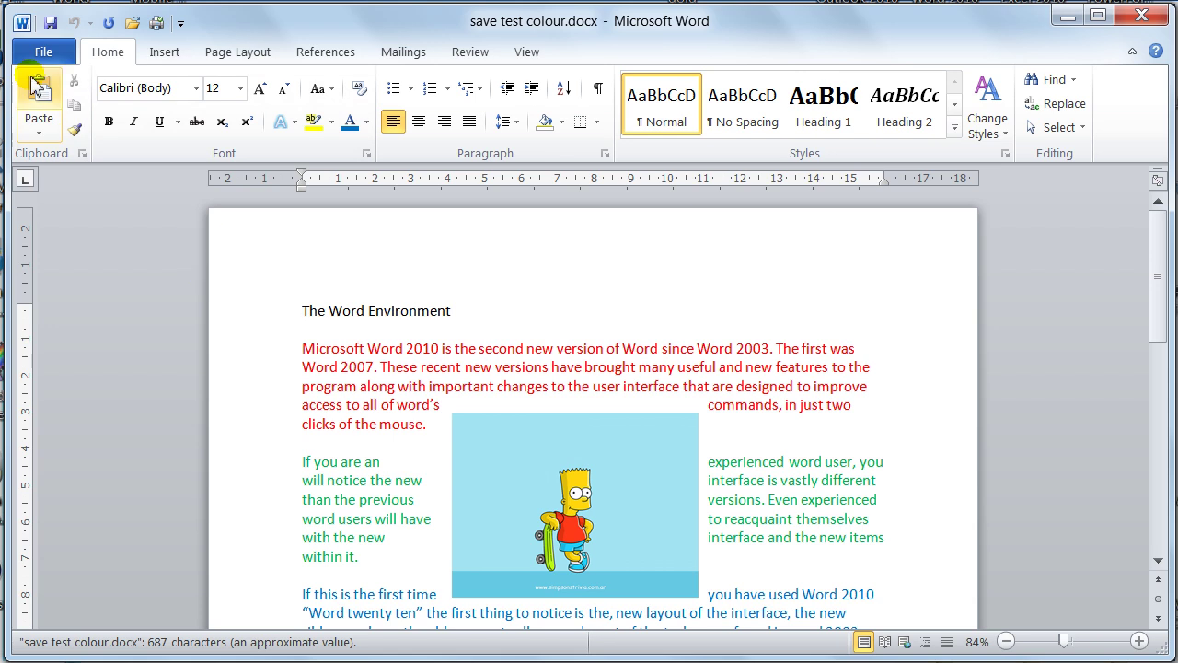
pyautogui.click(48, 54)
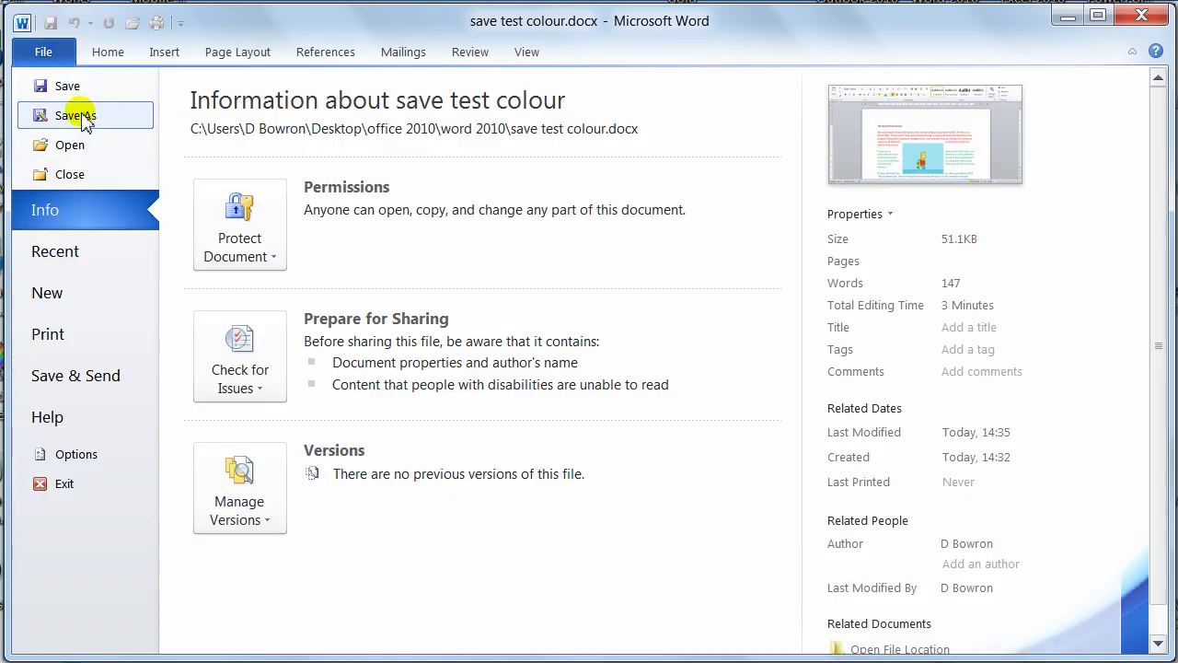
pyautogui.click(41, 48)
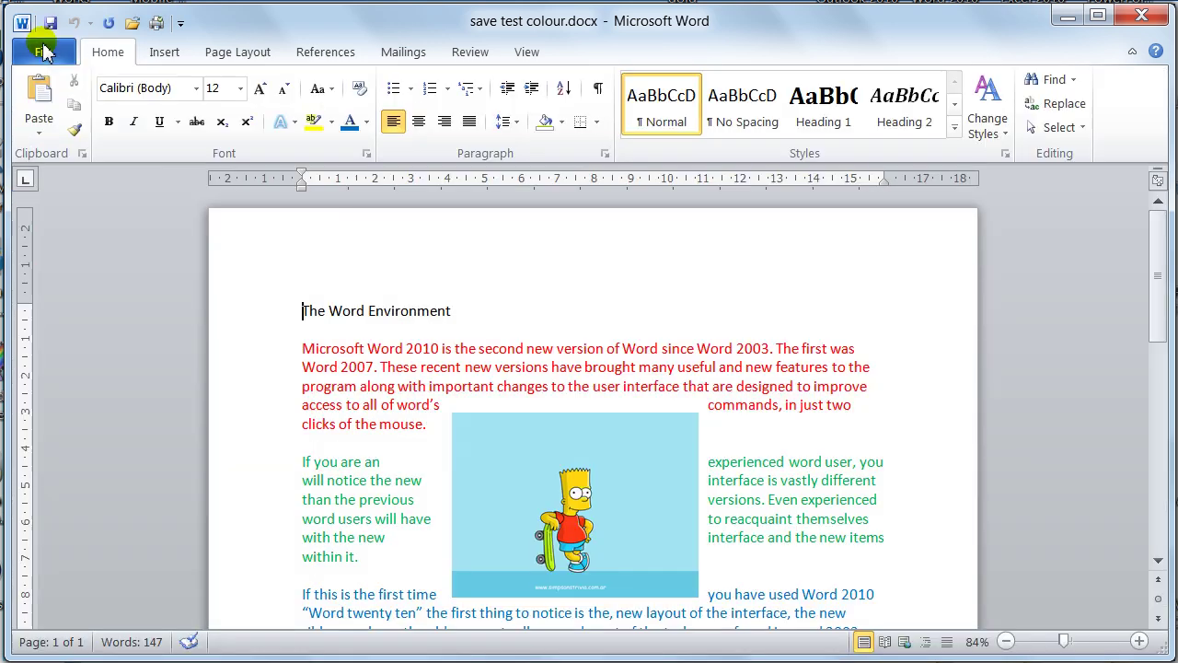
pyautogui.click(1150, 16)
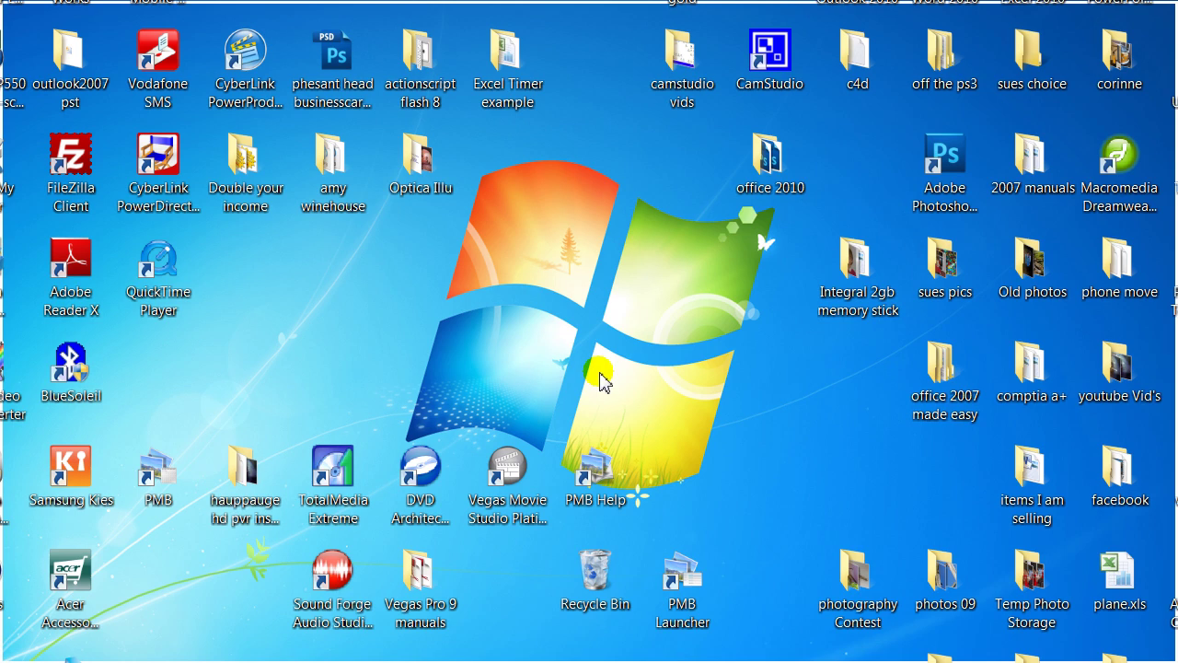